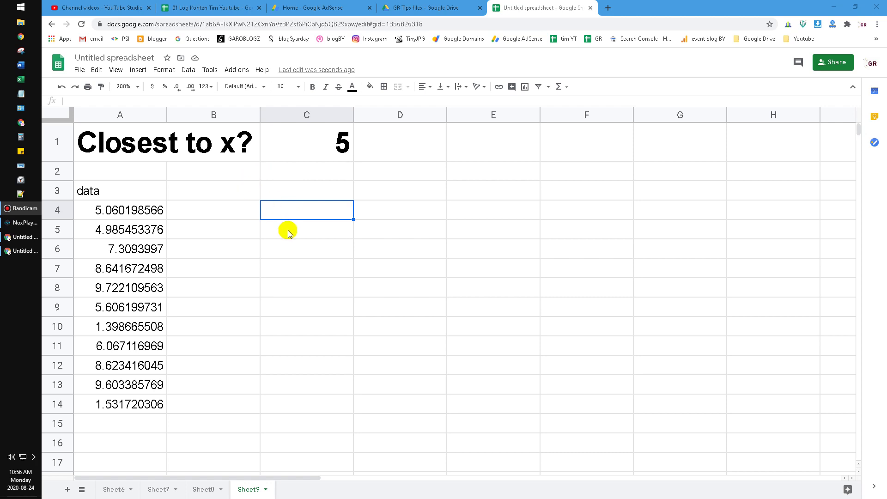
# Step: Review the data values in A4:A14 and the x value 5 in C1, then select B4
pyautogui.click(244, 268)
pyautogui.moveTo(148, 194); pyautogui.dragTo(162, 388)
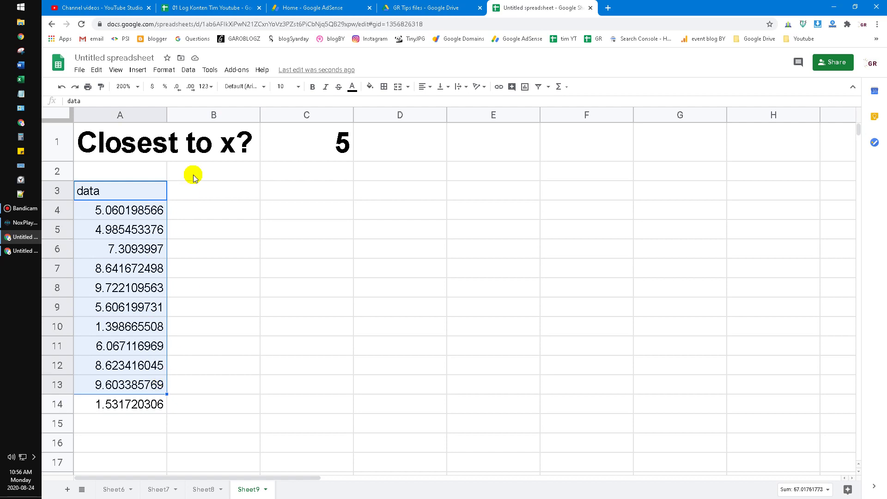
pyautogui.click(158, 214)
pyautogui.moveTo(162, 277); pyautogui.dragTo(147, 406)
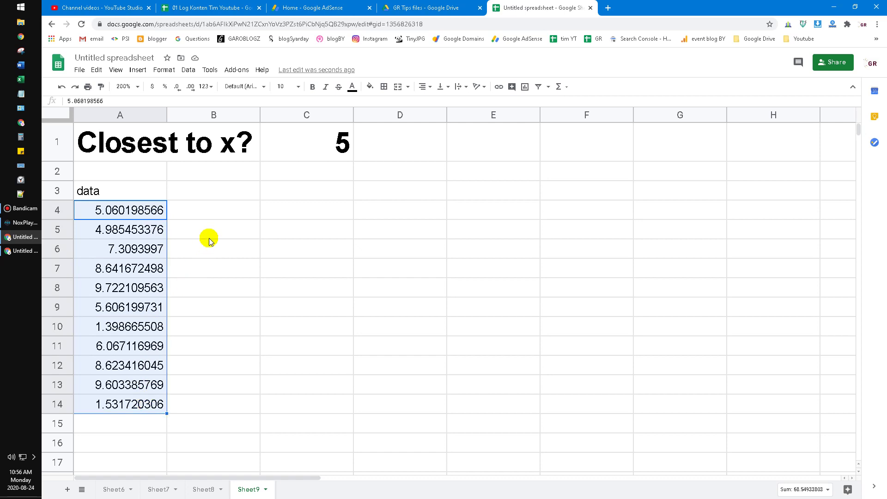
pyautogui.click(304, 138)
pyautogui.click(226, 205)
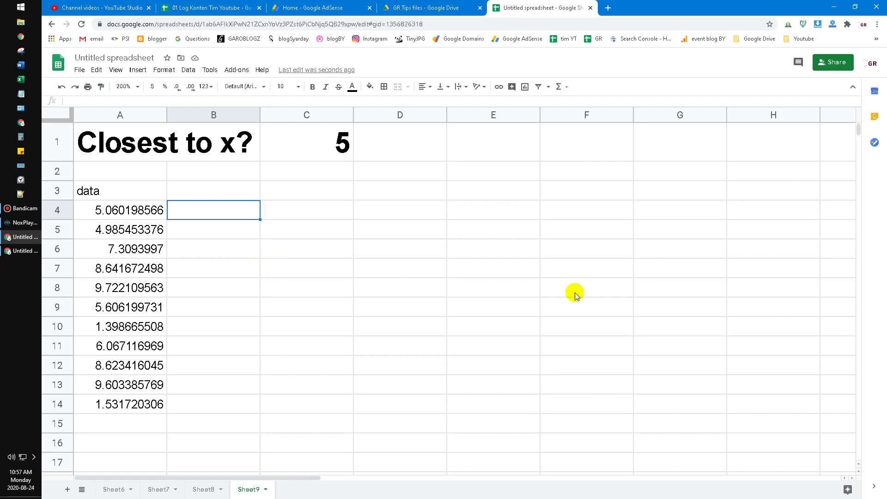
pyautogui.click(339, 331)
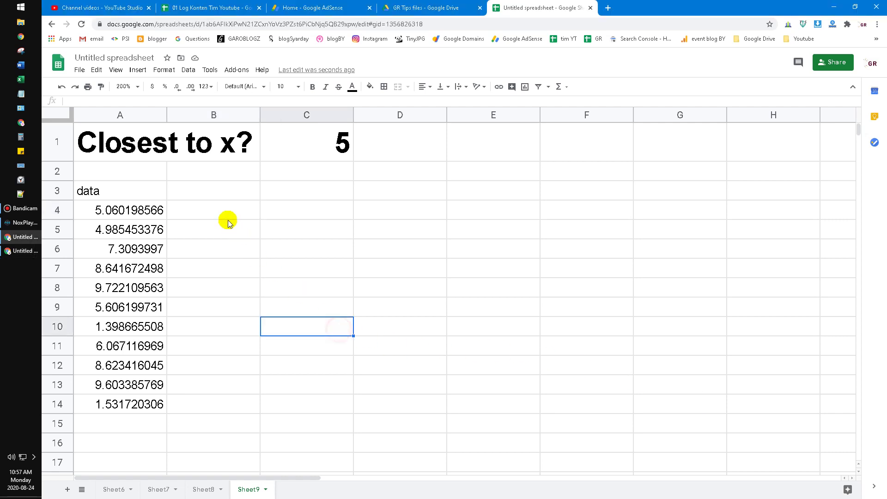
pyautogui.click(228, 221)
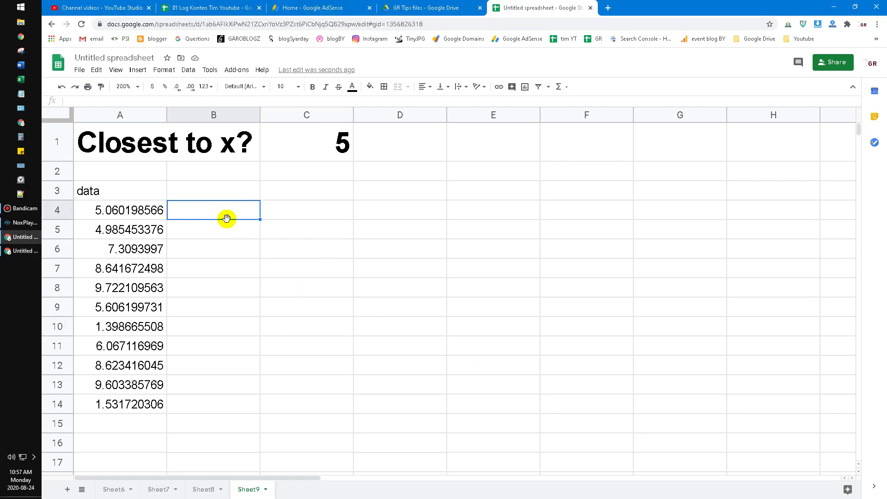
# Step: Enter =SORT(A4:A14,1,1) in B4 to list the data in ascending order
pyautogui.write('=')
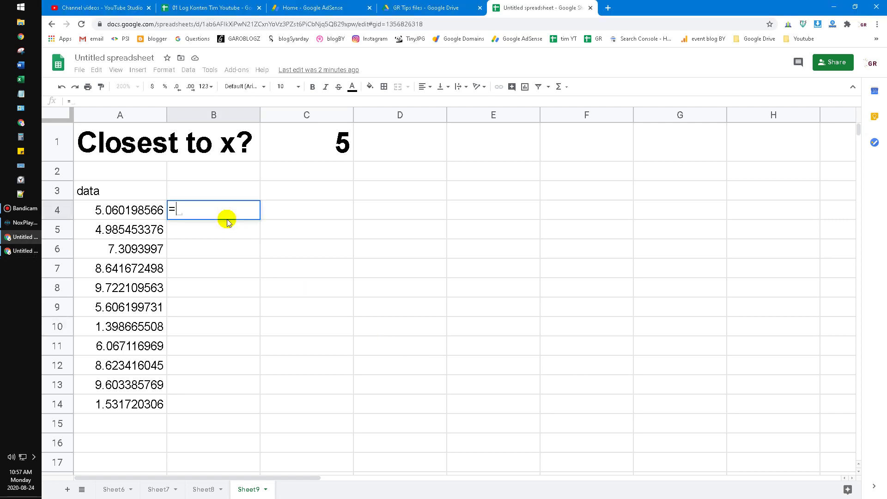
pyautogui.write('sorting')
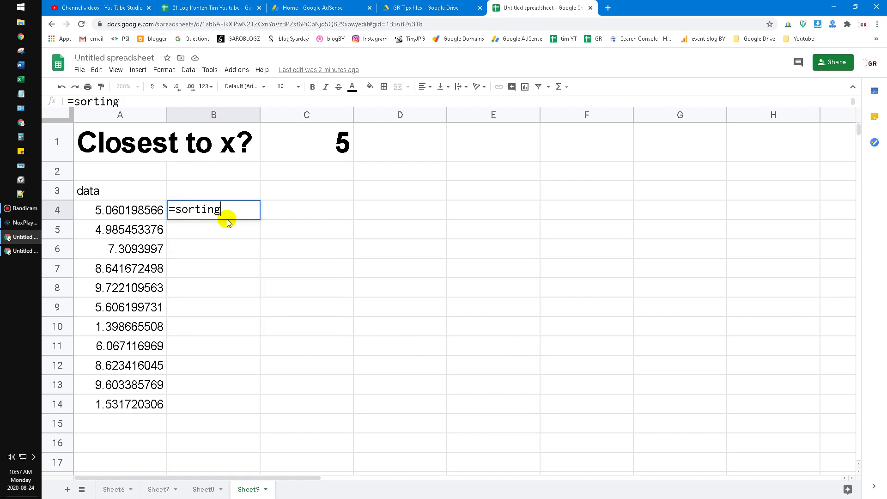
pyautogui.press('BackSpace')
pyautogui.press('BackSpace')
pyautogui.press('BackSpace')
pyautogui.press('Tab')
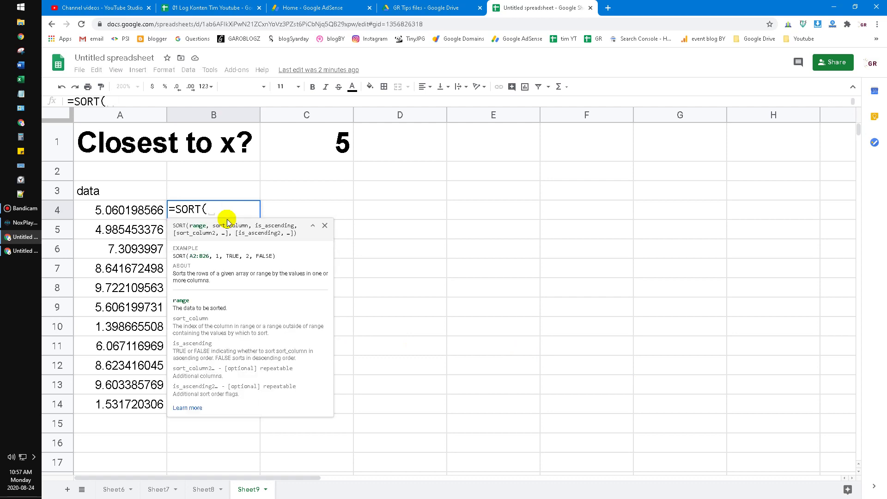
pyautogui.moveTo(147, 208); pyautogui.dragTo(135, 406)
pyautogui.write(',0')
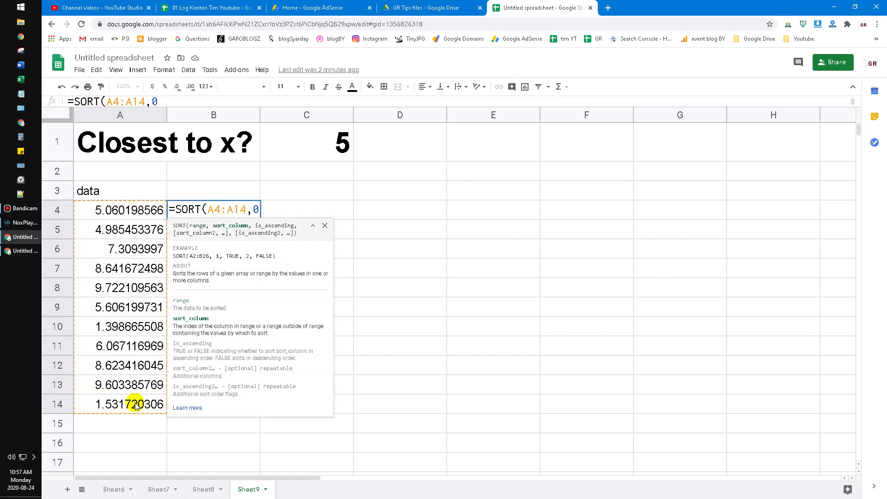
pyautogui.press('BackSpace')
pyautogui.write('1)')
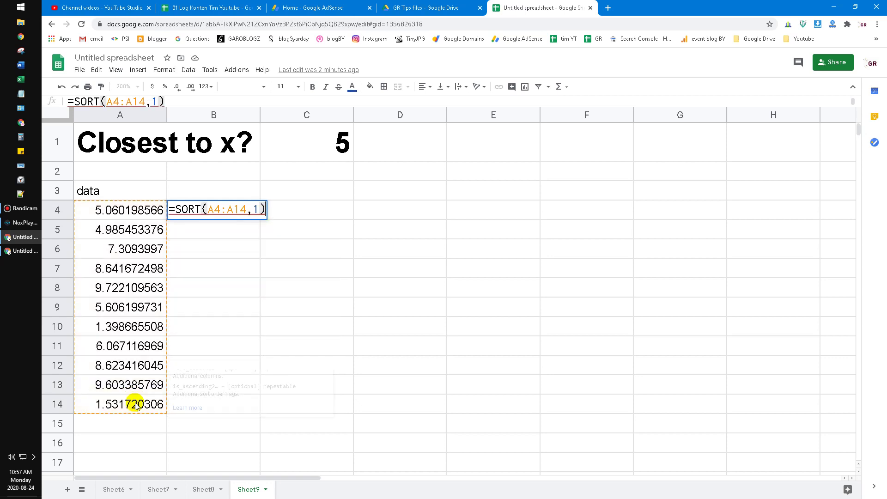
pyautogui.press('Return')
pyautogui.press('Up')
pyautogui.press('Return')
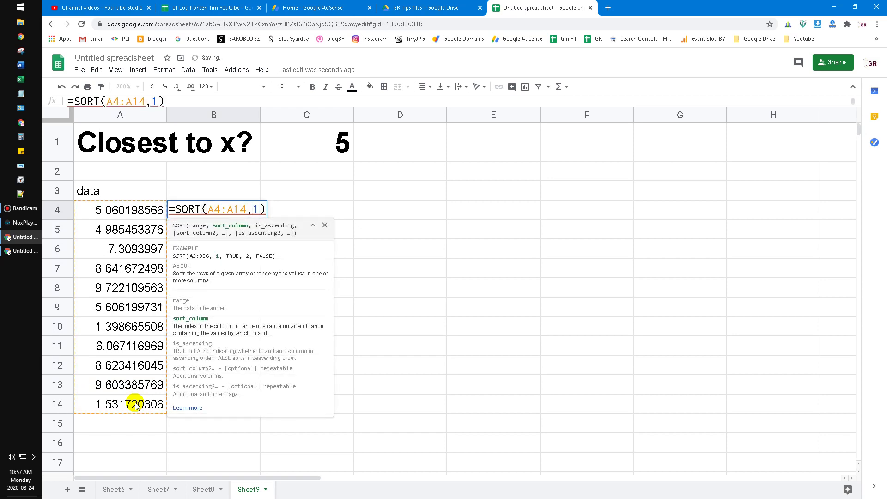
pyautogui.press('Left')
pyautogui.press('Left')
pyautogui.write('1,')
pyautogui.press('Return')
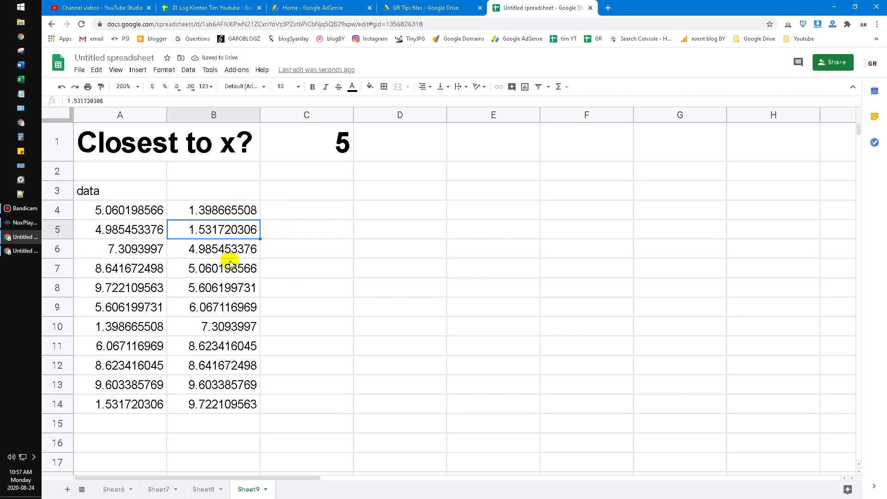
# Step: Make the sorted value 4.985453376 in B6 bold
pyautogui.click(206, 250)
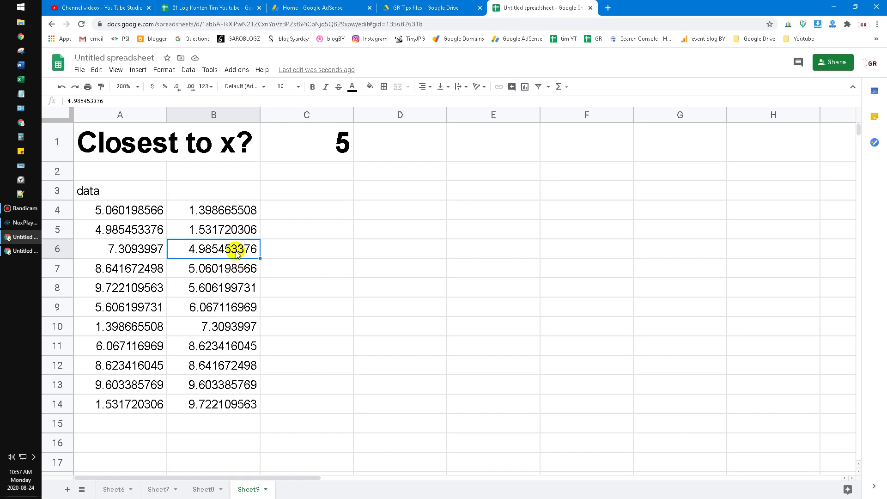
pyautogui.click(211, 271)
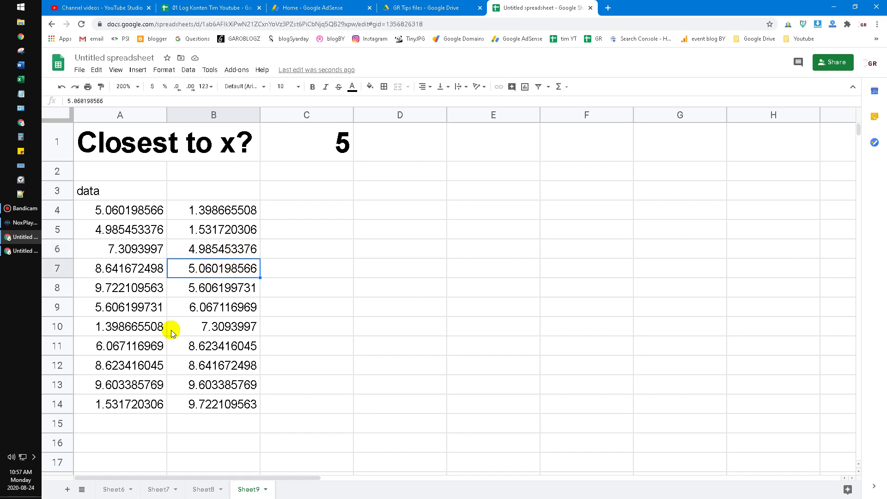
pyautogui.click(222, 254)
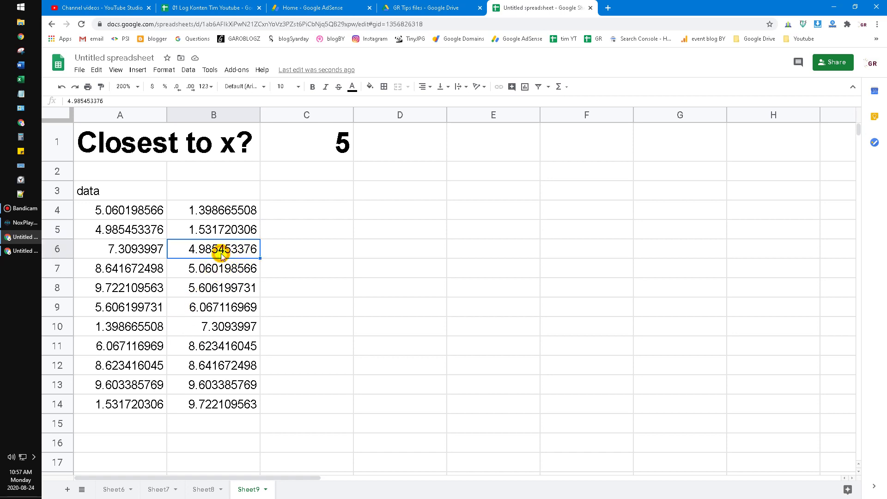
pyautogui.hotkey('ctrl', 'b')
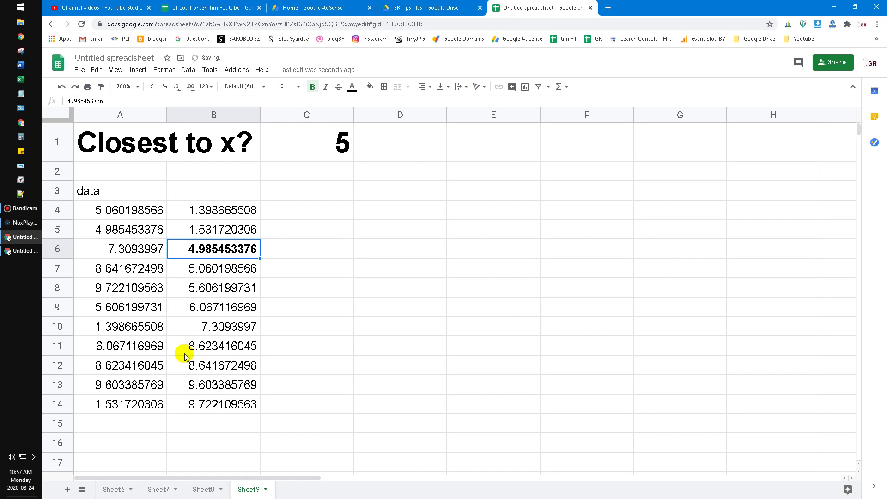
pyautogui.click(345, 329)
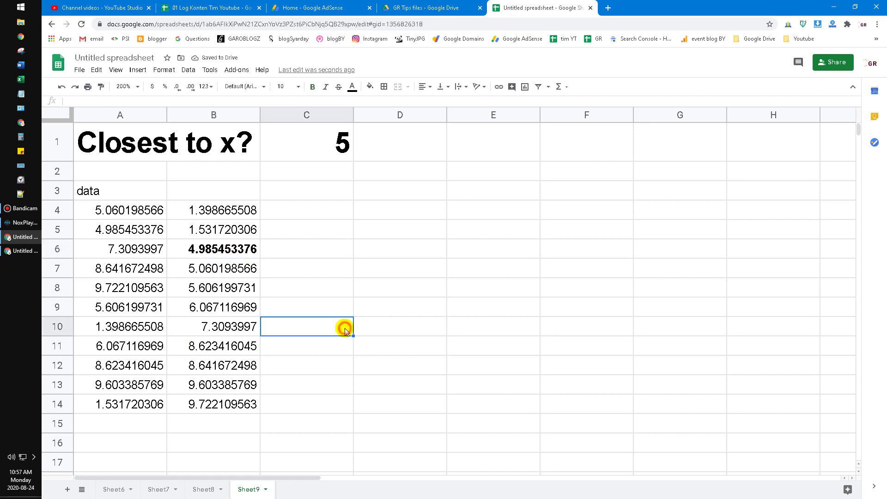
# Step: Select the entire column B and apply a yellow fill colour
pyautogui.click(322, 215)
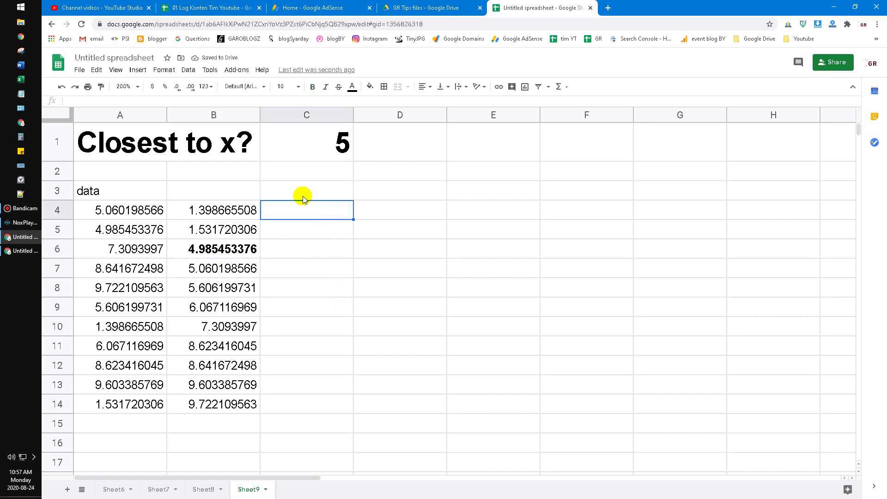
pyautogui.click(214, 189)
pyautogui.click(215, 117)
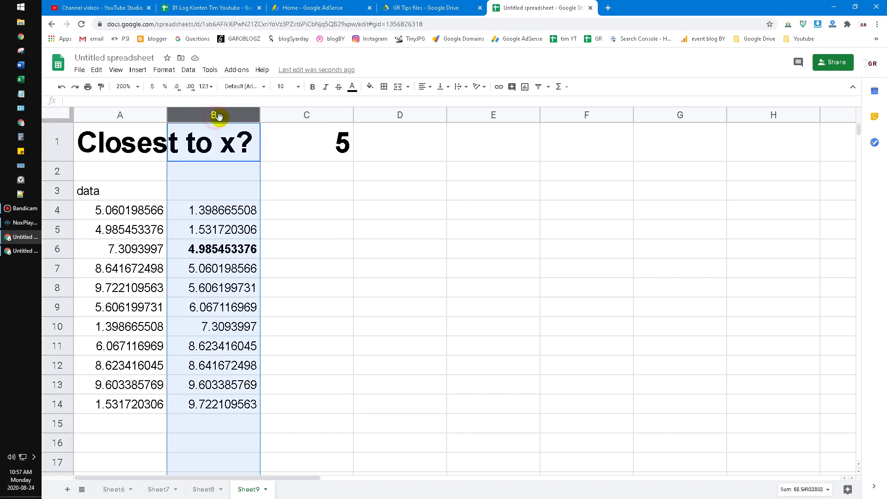
pyautogui.click(370, 86)
pyautogui.click(404, 131)
pyautogui.click(307, 273)
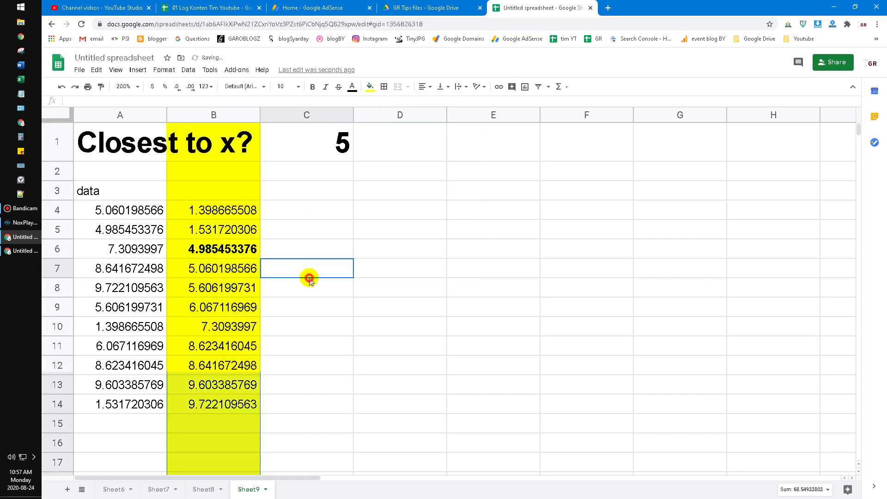
pyautogui.click(314, 216)
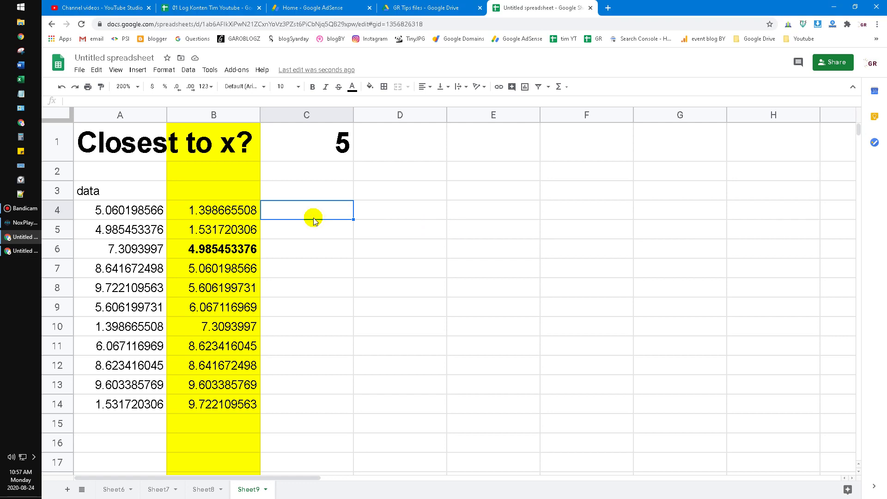
# Step: Enter =ARRAYFORMULA(A4:A14-C1) in C4 to get each value's difference from x
pyautogui.write('=arra')
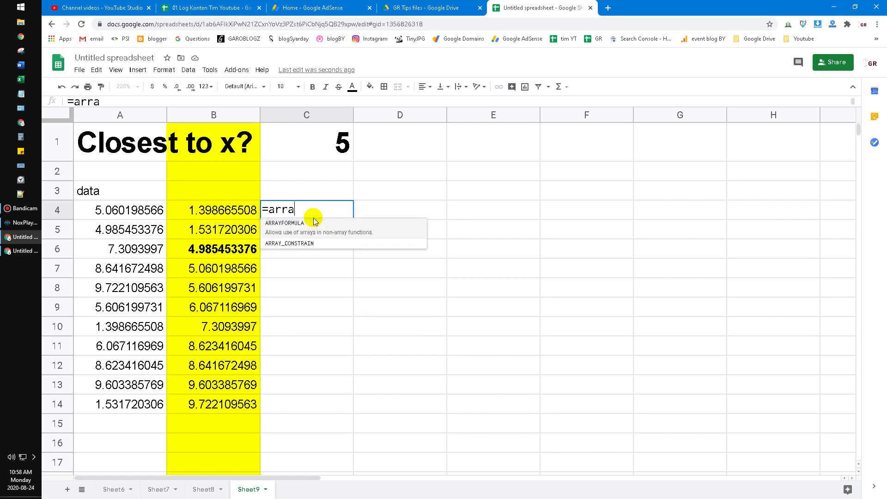
pyautogui.press('Tab')
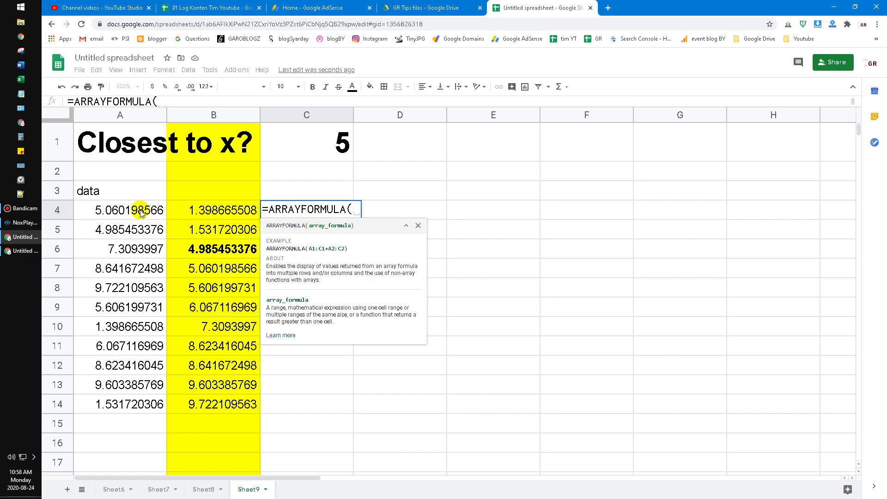
pyautogui.moveTo(139, 210); pyautogui.dragTo(137, 409)
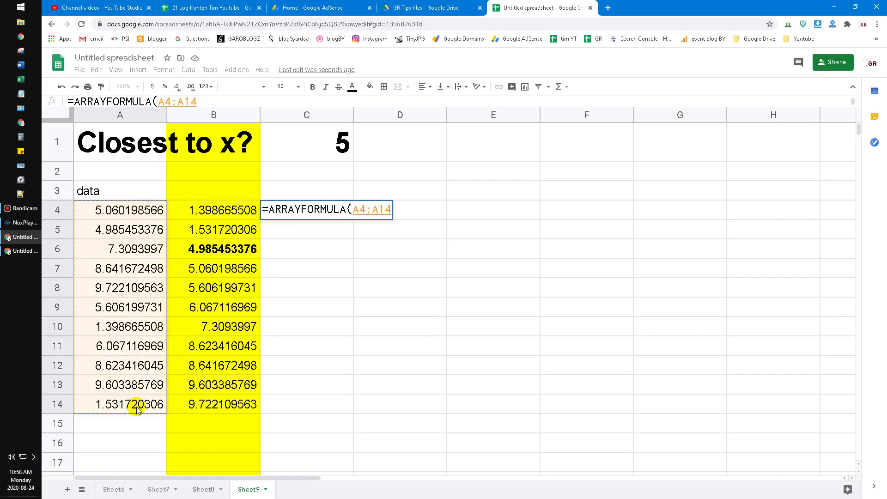
pyautogui.write('-')
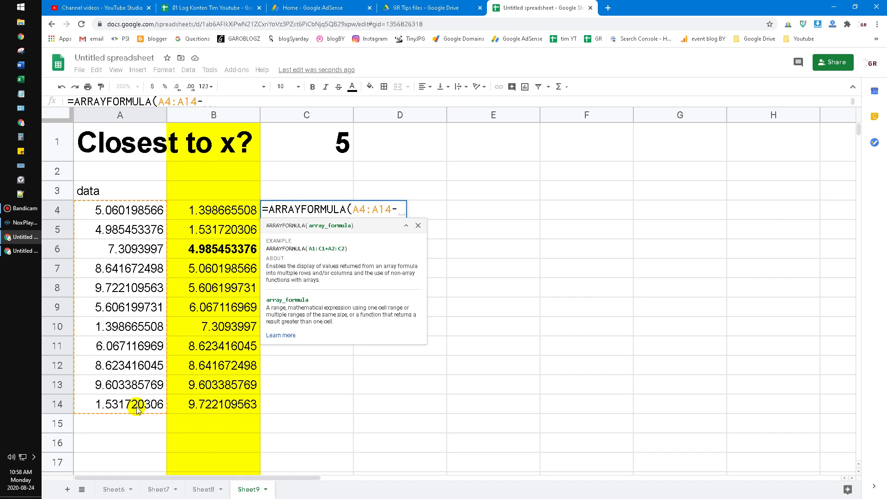
pyautogui.click(322, 138)
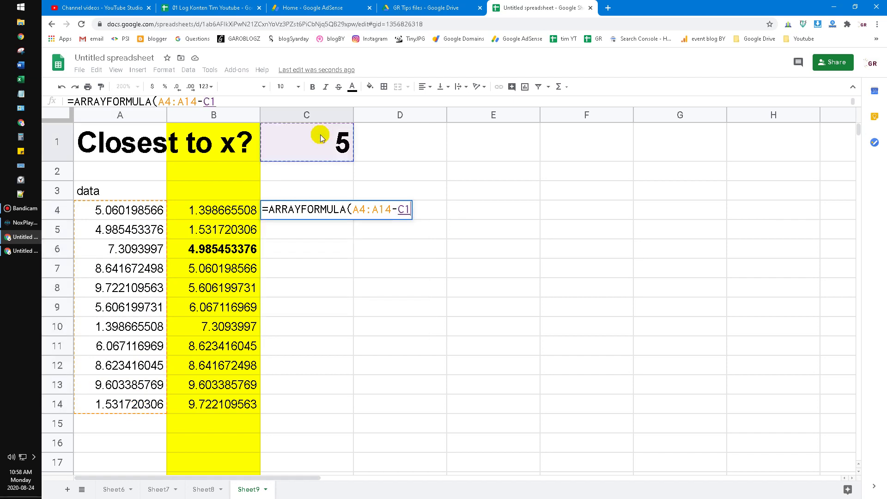
pyautogui.press('Return')
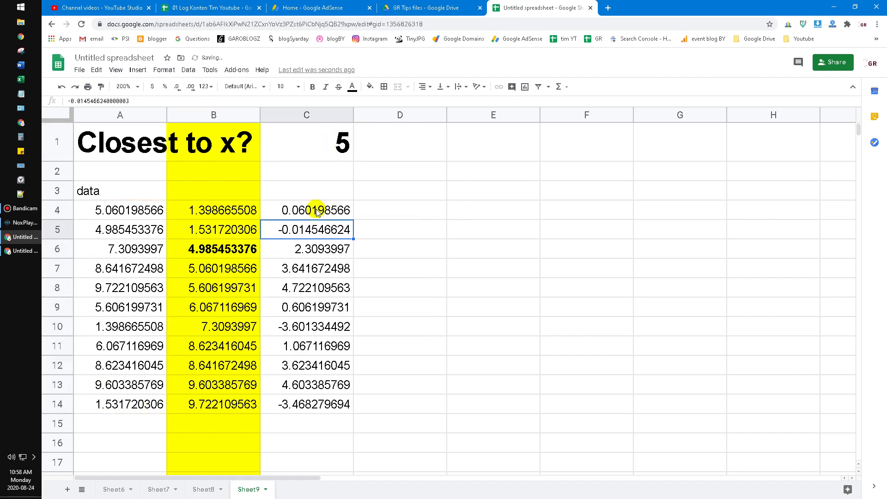
# Step: Wrap the C4 difference in ABS and check the distances, smallest 0.014546624 in C5
pyautogui.click(318, 209)
pyautogui.click(113, 101)
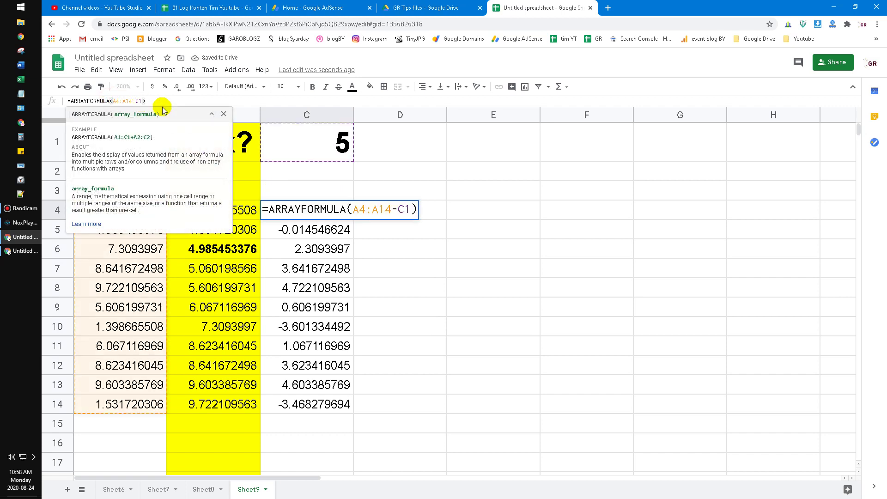
pyautogui.write('abs(')
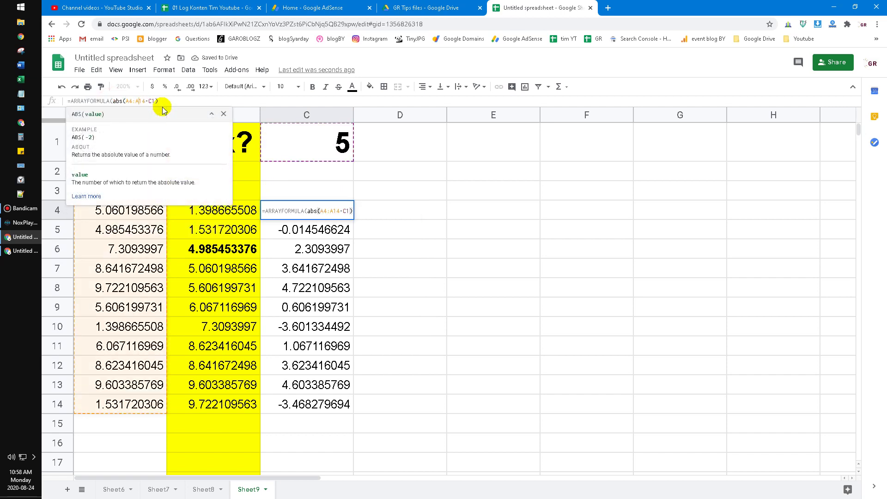
pyautogui.press('End')
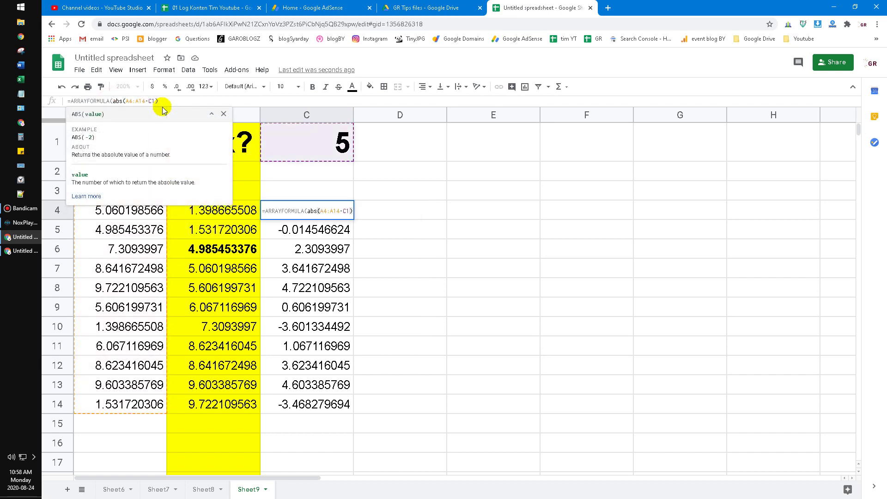
pyautogui.write(')')
pyautogui.press('Return')
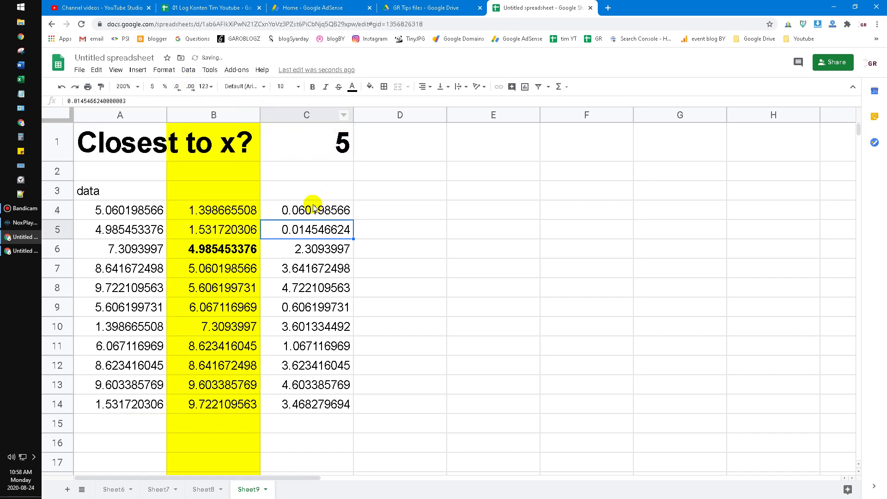
pyautogui.moveTo(324, 212); pyautogui.dragTo(289, 406)
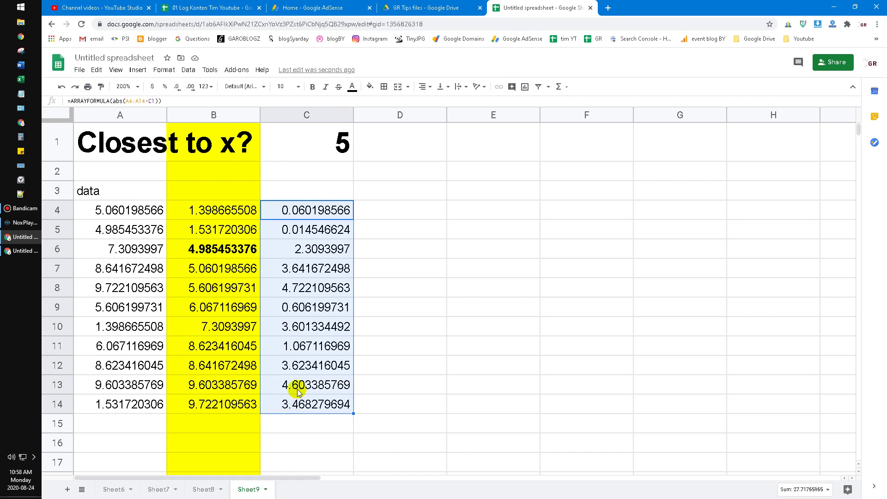
pyautogui.click(307, 237)
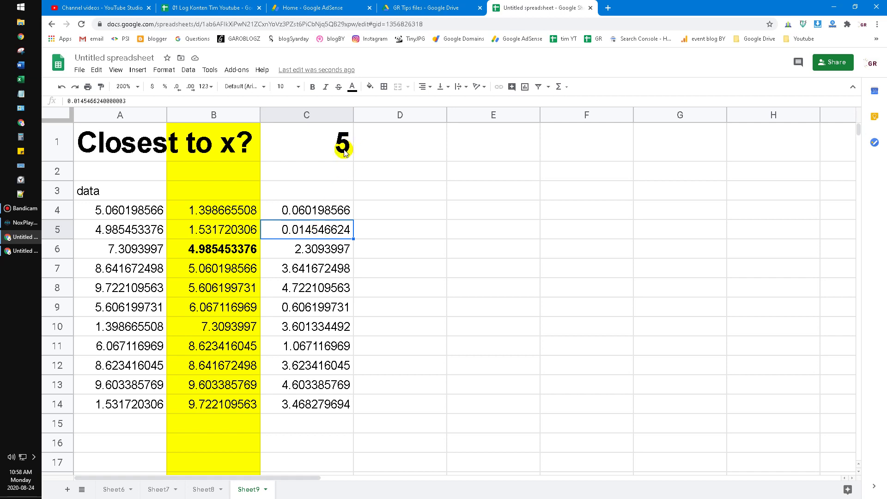
pyautogui.click(323, 208)
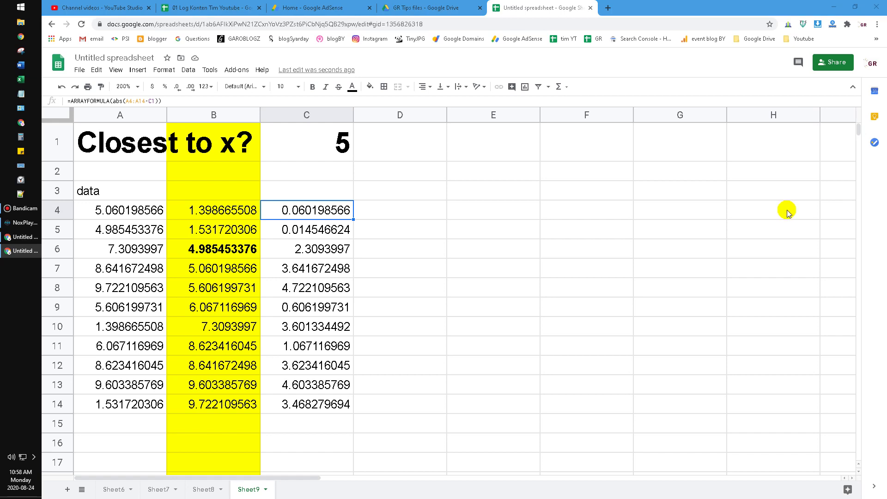
# Step: Type =SMALL(C4:C14,1) into D4 to pick the smallest distance
pyautogui.click(392, 212)
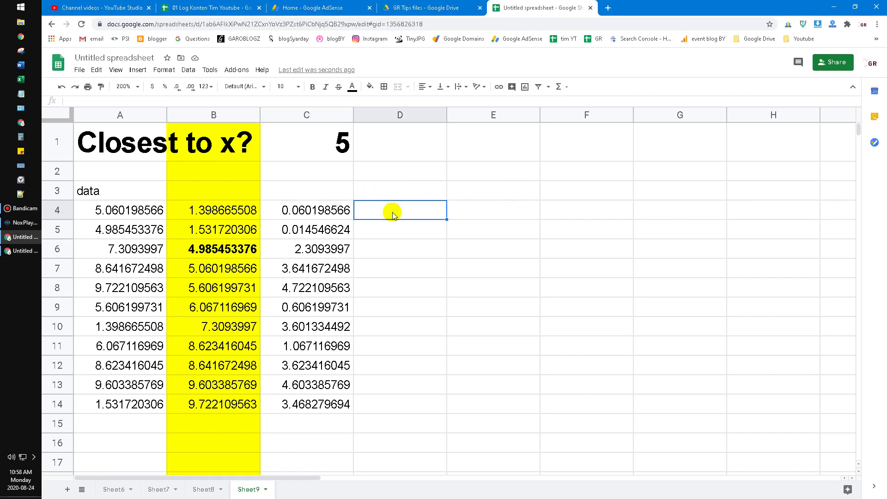
pyautogui.write('=sma')
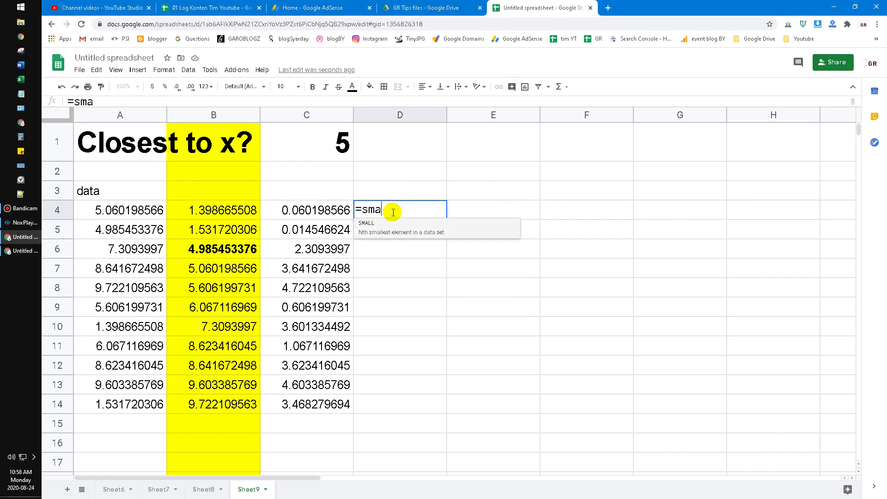
pyautogui.write('ll')
pyautogui.press('Tab')
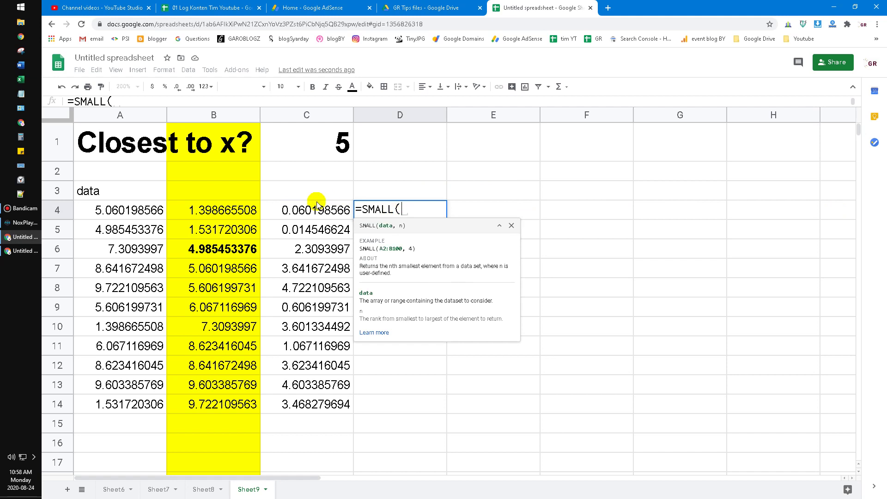
pyautogui.moveTo(302, 208); pyautogui.dragTo(330, 415)
pyautogui.write(',')
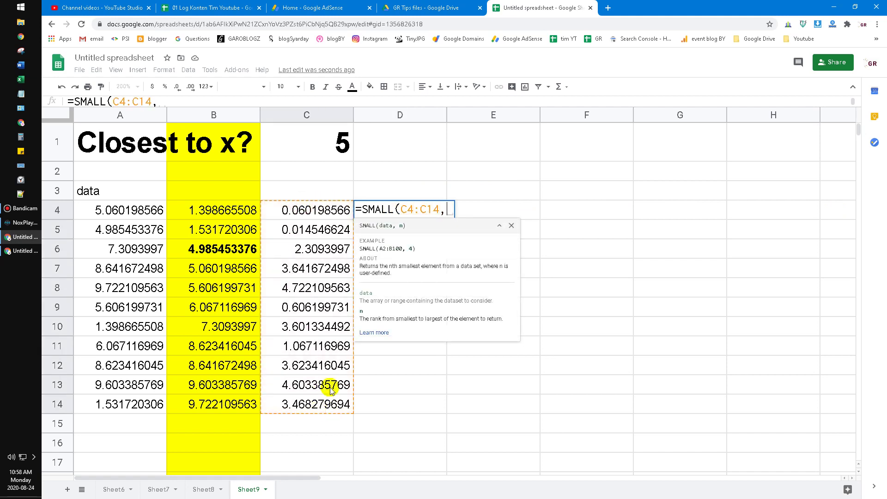
pyautogui.write('1)')
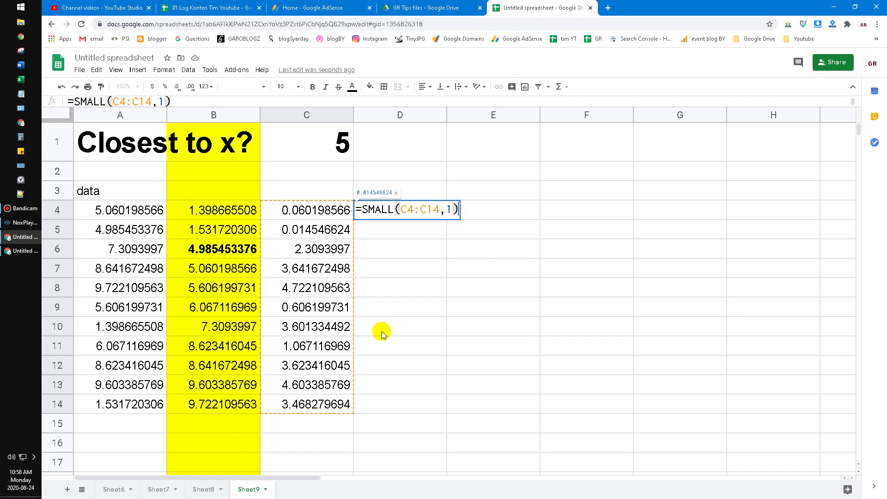
# Step: Commit D4, showing 0.015, and reduce A4:H14 to three decimal places
pyautogui.press('Return')
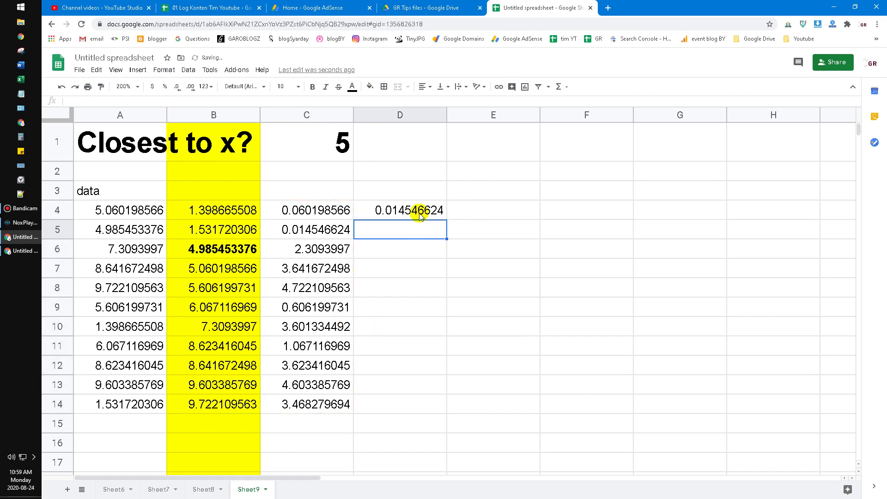
pyautogui.click(418, 214)
pyautogui.click(123, 207)
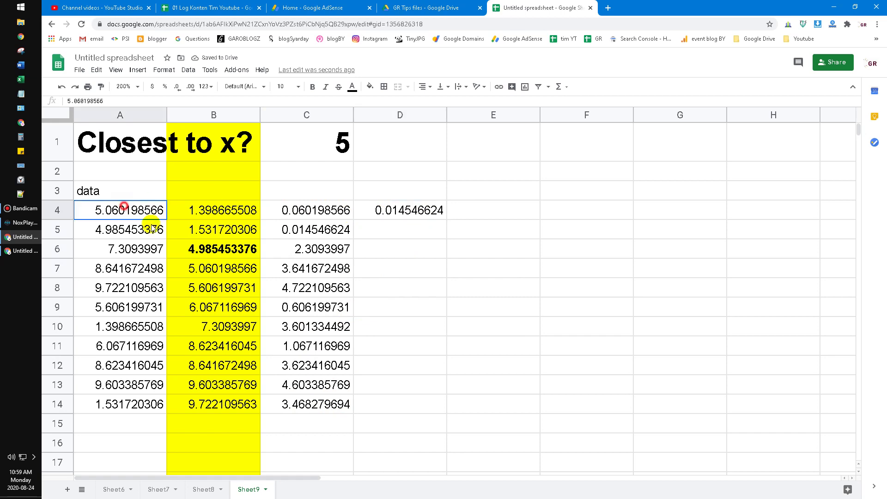
pyautogui.keyDown('shift'); pyautogui.click(739, 403); pyautogui.keyUp('shift')
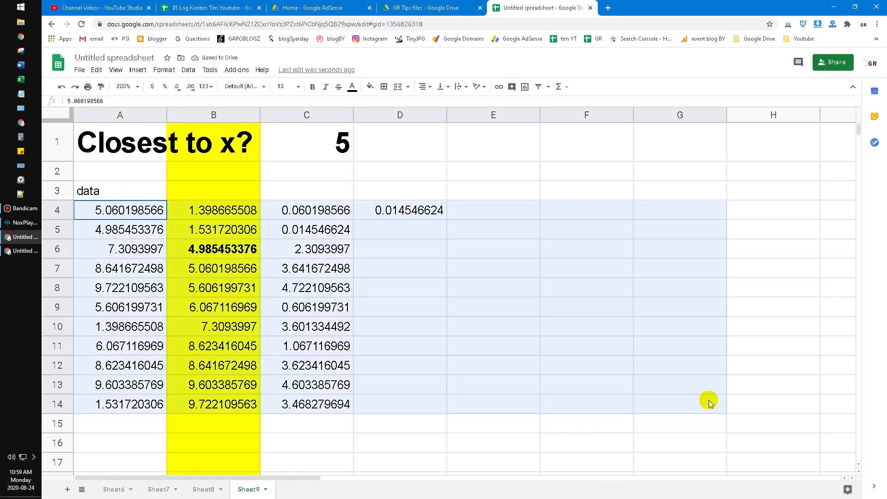
pyautogui.click(179, 87)
pyautogui.click(179, 87)
pyautogui.click(179, 87)
pyautogui.click(179, 87)
pyautogui.click(182, 88)
pyautogui.click(181, 88)
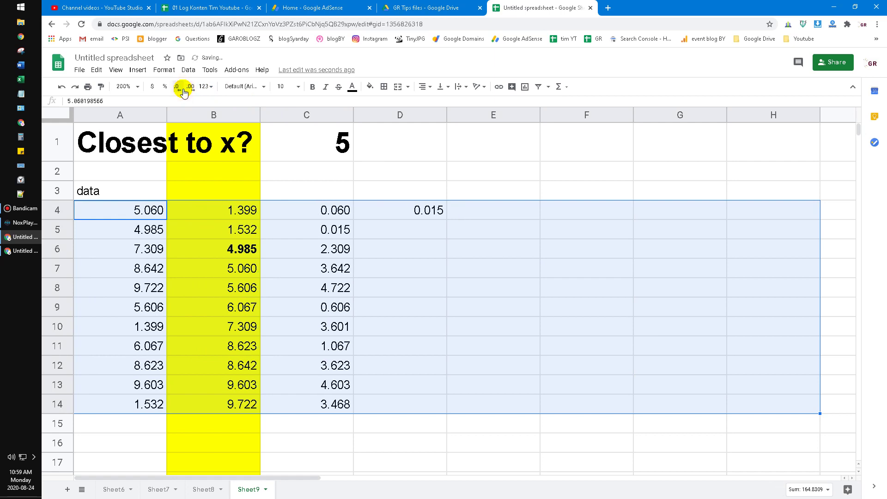
pyautogui.click(423, 221)
pyautogui.click(417, 230)
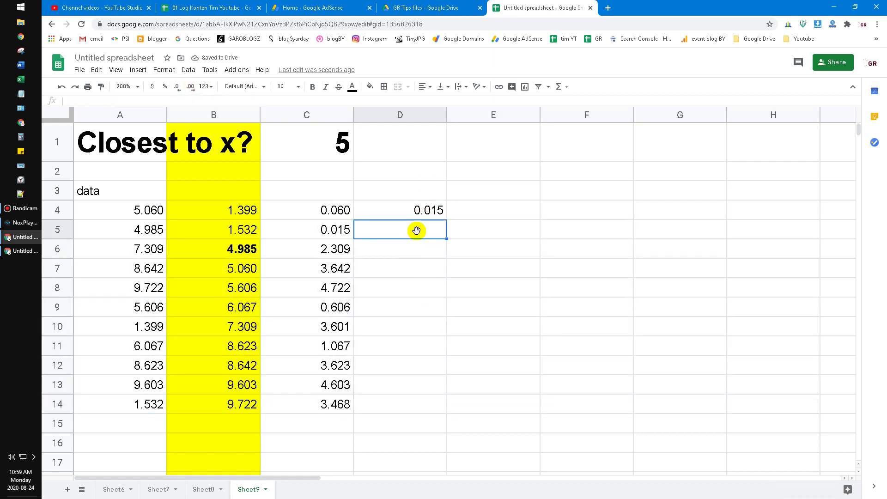
# Step: Append +C1 to D4's SMALL formula
pyautogui.click(430, 216)
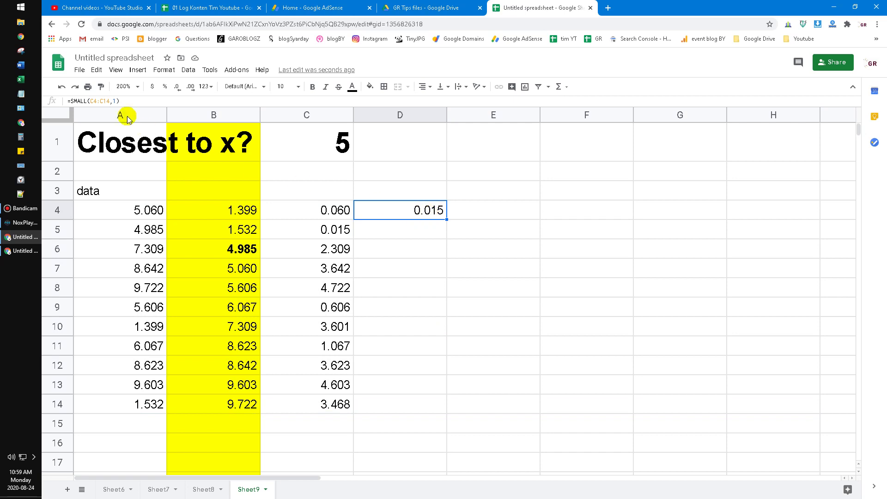
pyautogui.click(143, 101)
pyautogui.write('+')
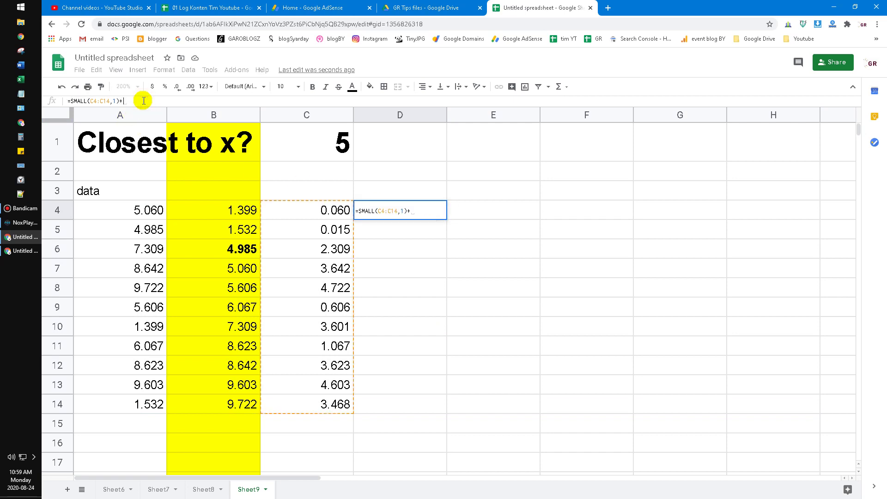
pyautogui.click(331, 158)
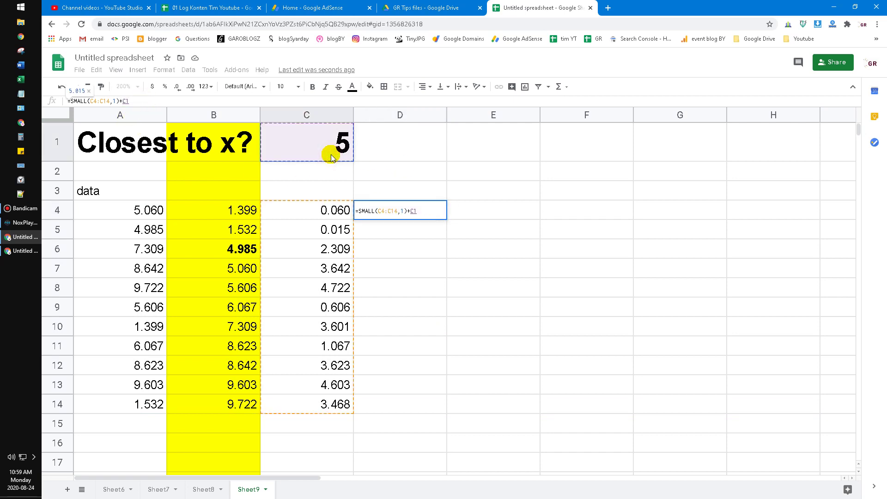
pyautogui.press('Return')
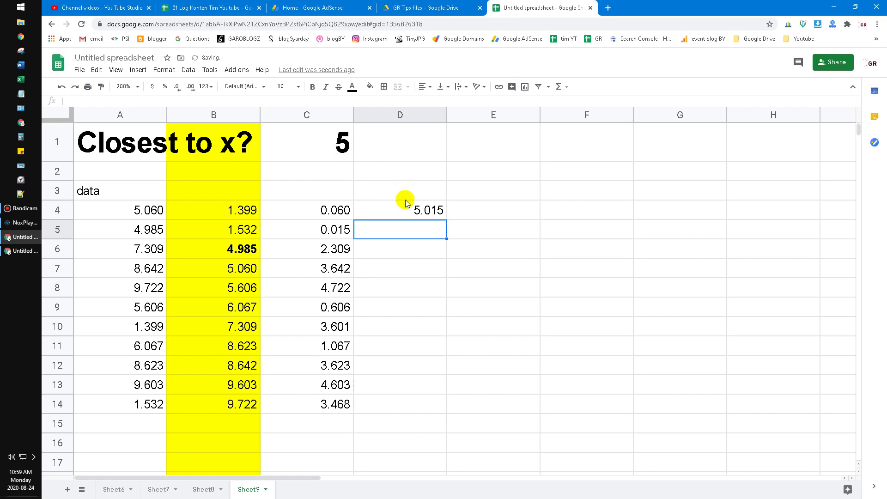
pyautogui.click(400, 209)
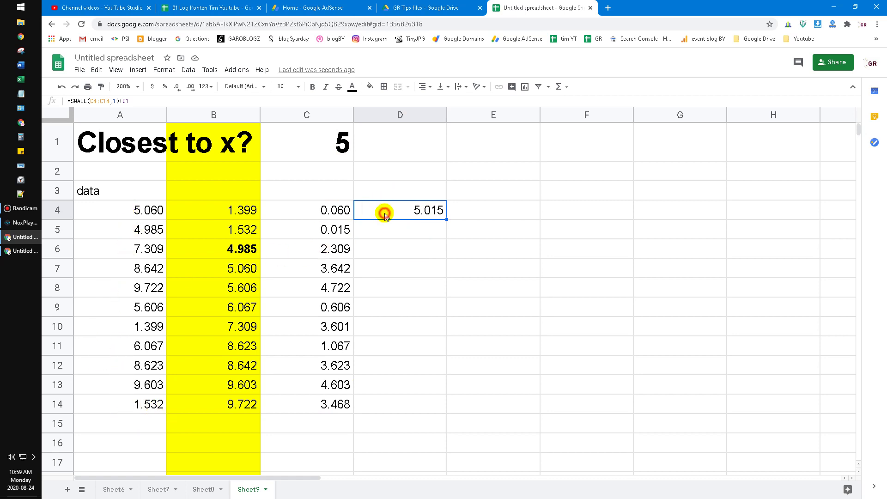
# Step: Change D4 to =SMALL(C4:C14,1)-C1 so it shows -4.985
pyautogui.click(136, 101)
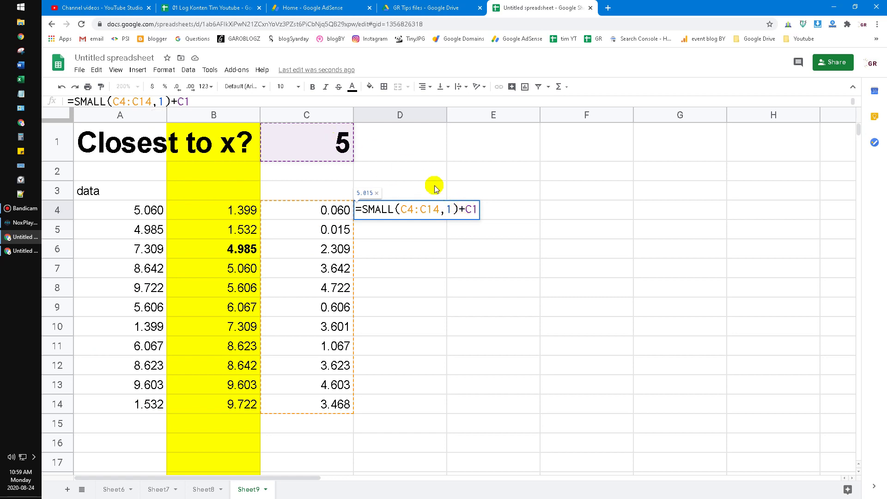
pyautogui.doubleClick(462, 210)
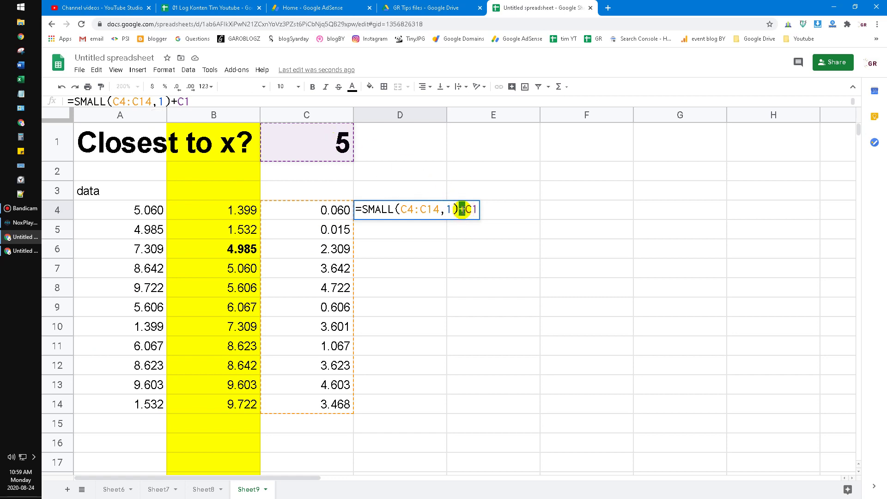
pyautogui.write('-')
pyautogui.press('Return')
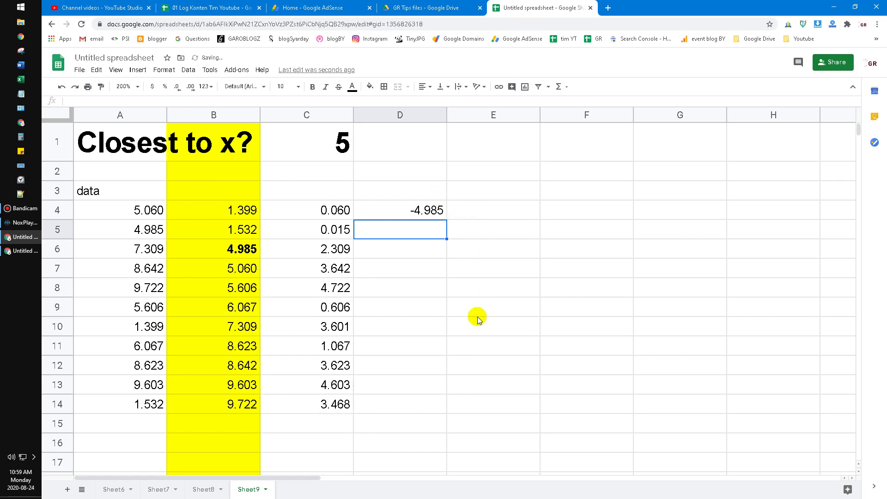
pyautogui.click(474, 333)
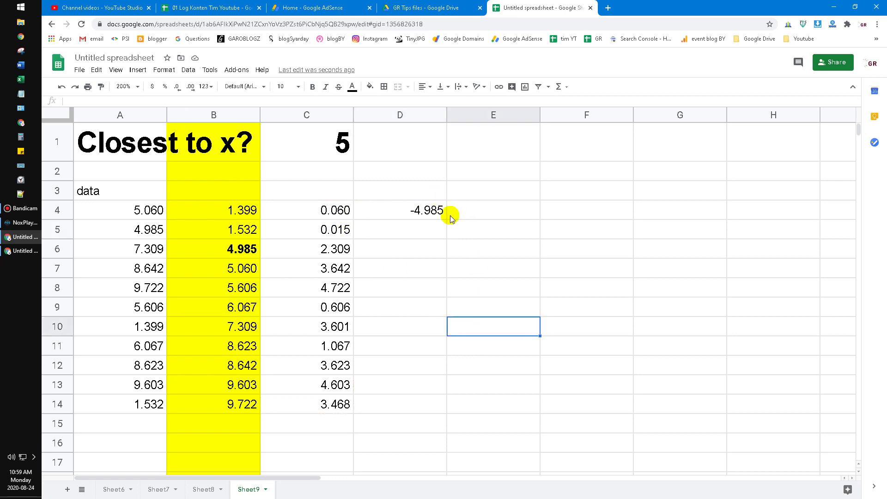
pyautogui.click(427, 211)
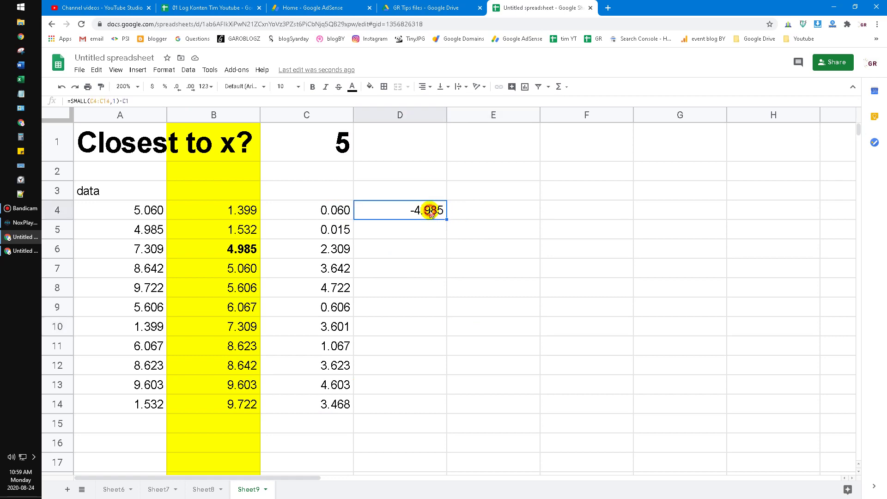
pyautogui.click(487, 198)
pyautogui.click(487, 211)
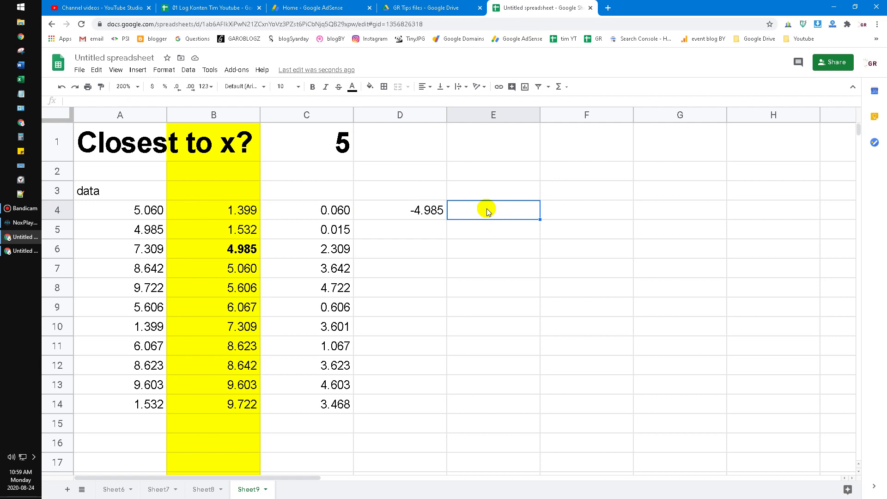
# Step: Start an IF formula in E4 around VLOOKUP(D4,A4:A14,1,0)
pyautogui.write('=if')
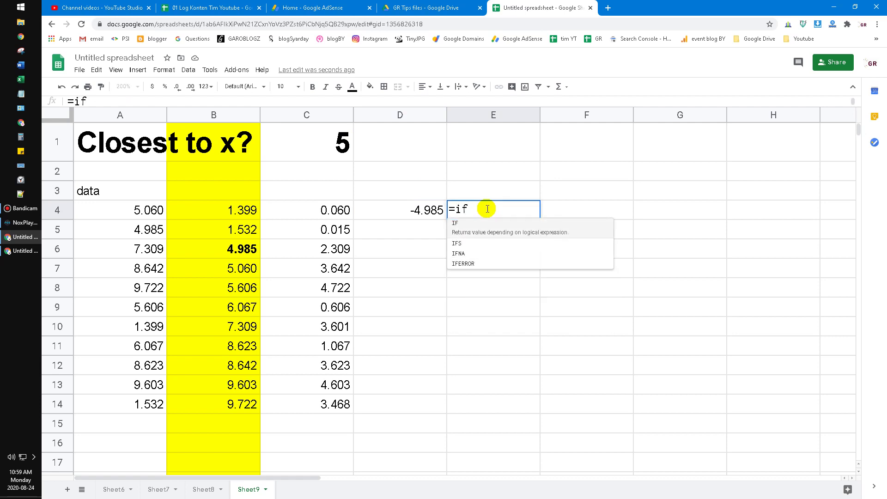
pyautogui.press('Tab')
pyautogui.write('vloo')
pyautogui.press('Tab')
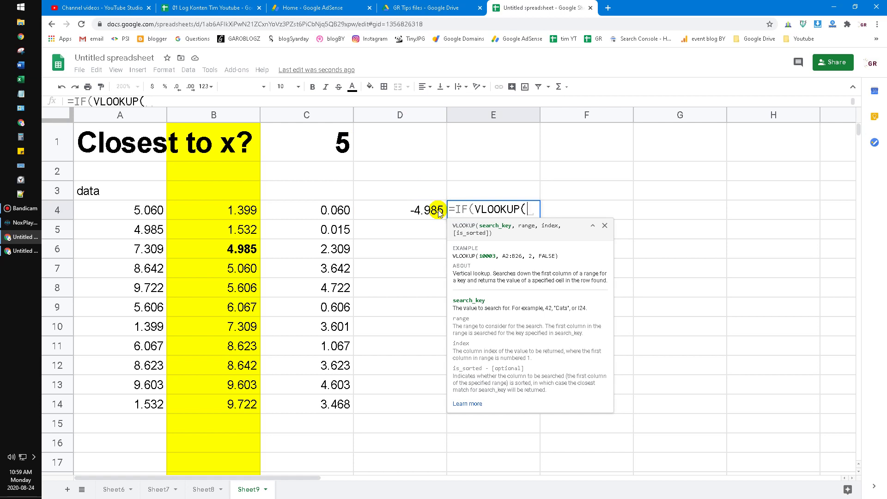
pyautogui.click(440, 213)
pyautogui.write(',')
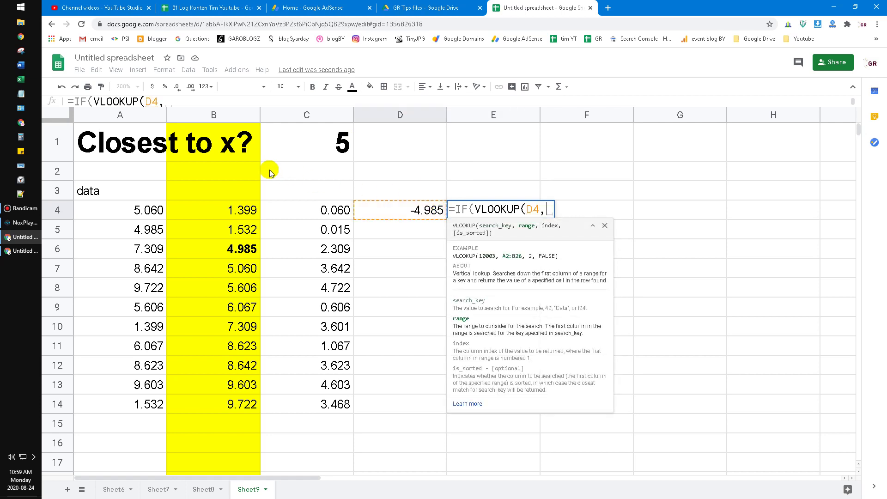
pyautogui.moveTo(149, 212); pyautogui.dragTo(154, 406)
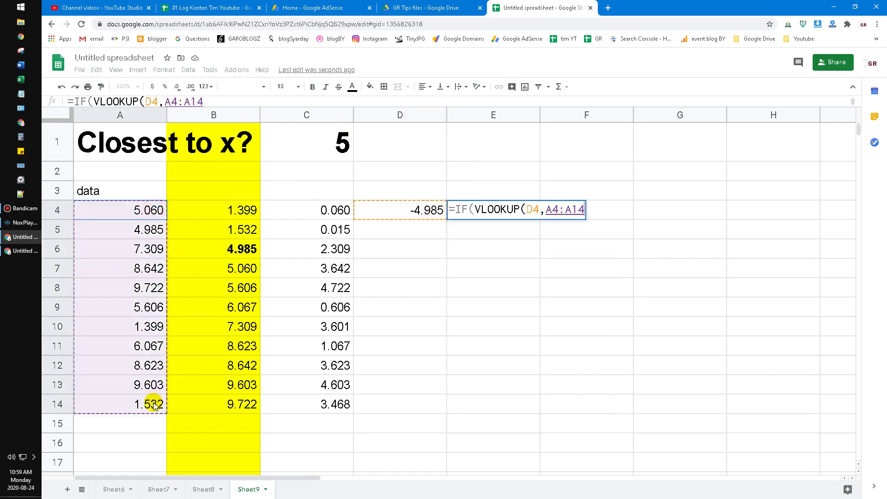
pyautogui.write(',1,')
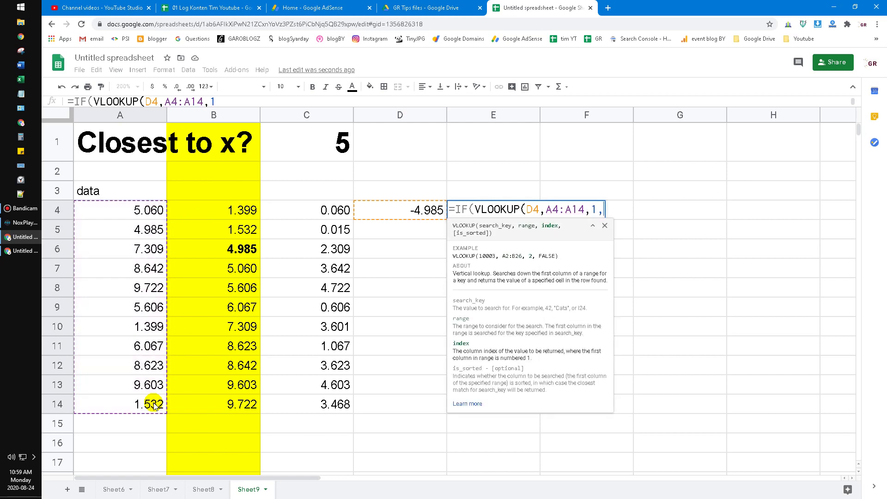
pyautogui.write('0)')
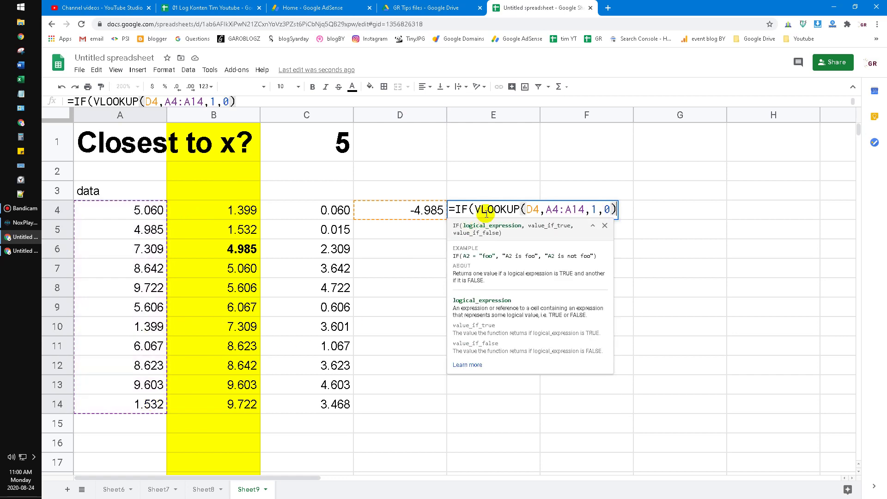
# Step: Wrap the lookup in ISERROR with D4+10 and D4 as results, giving 5.015
pyautogui.click(470, 209)
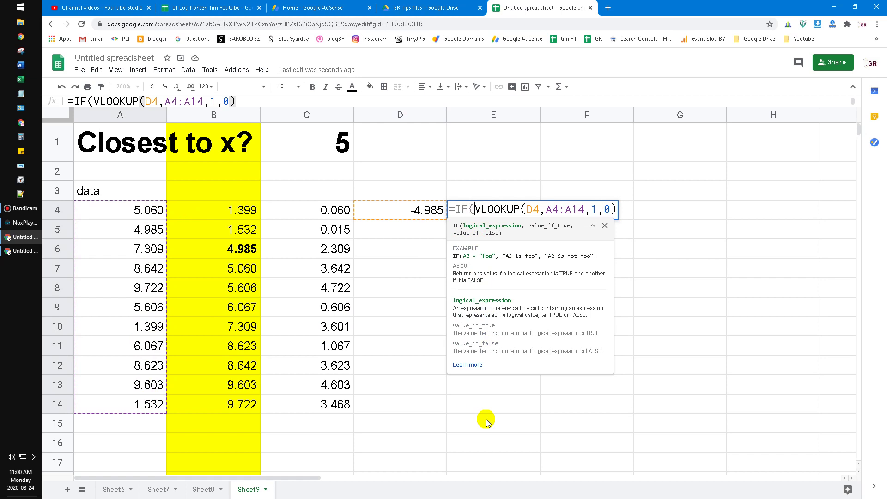
pyautogui.write('iserror(')
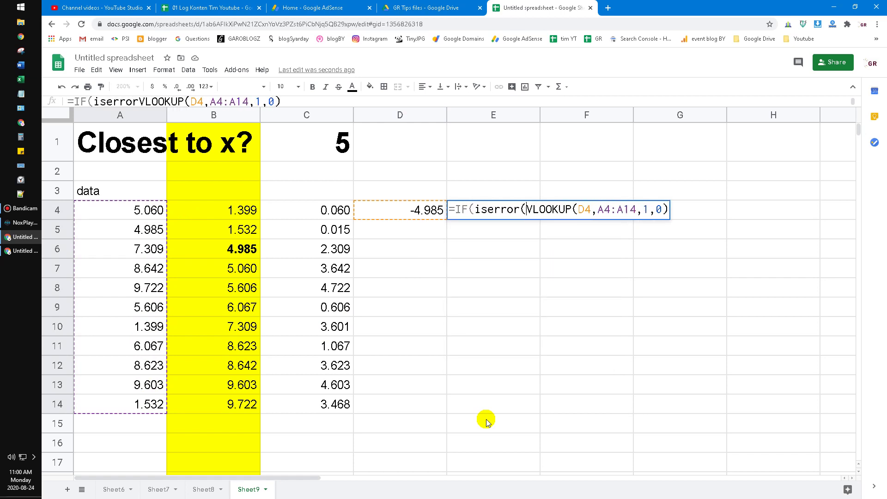
pyautogui.write(')')
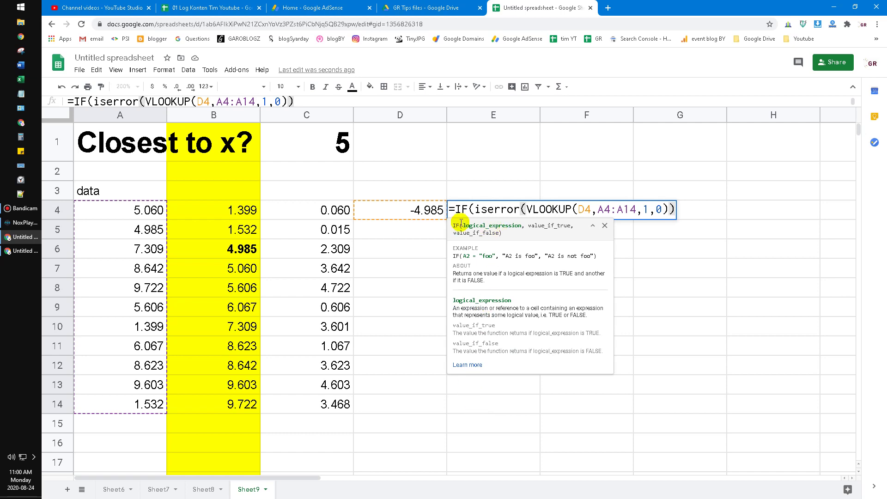
pyautogui.write(',')
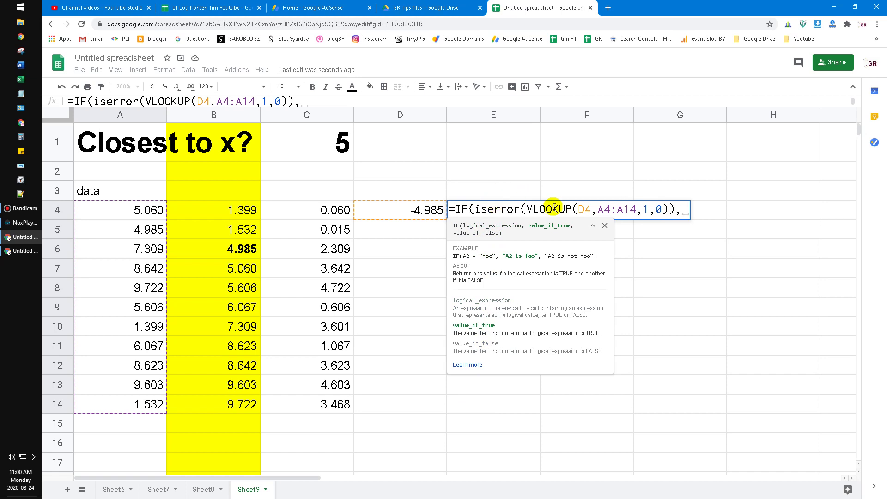
pyautogui.write('D4+10')
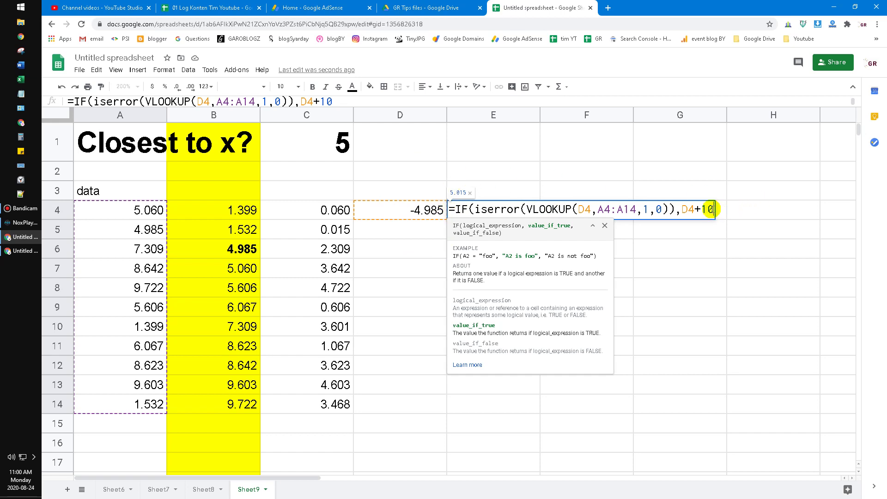
pyautogui.write(',')
pyautogui.write('D4)')
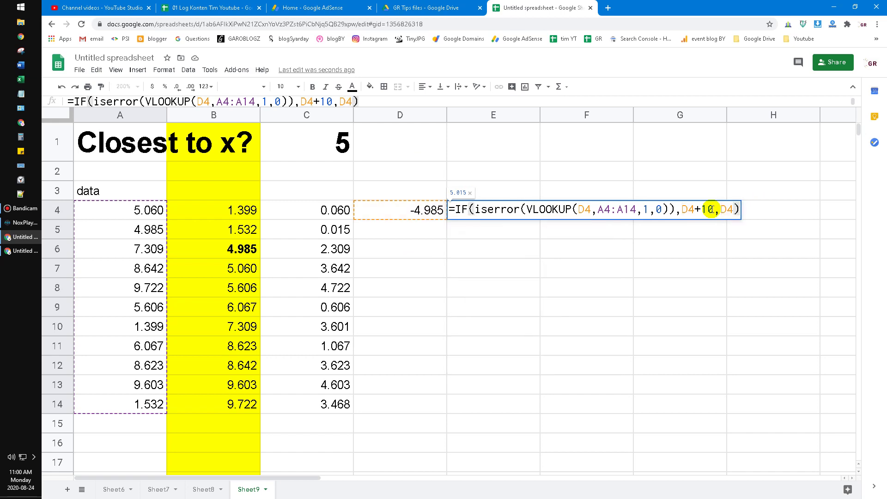
pyautogui.press('Return')
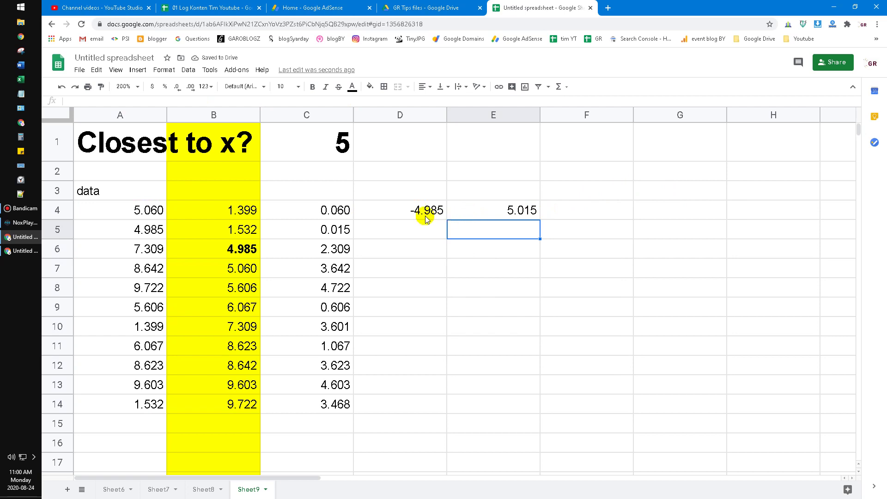
# Step: Change D4's -C1 back to +C1 so D4 shows 5.015
pyautogui.click(484, 209)
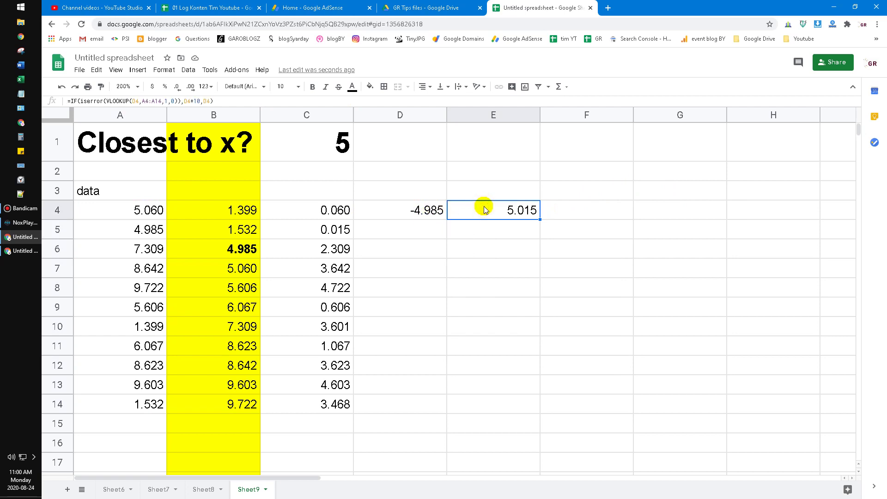
pyautogui.click(422, 209)
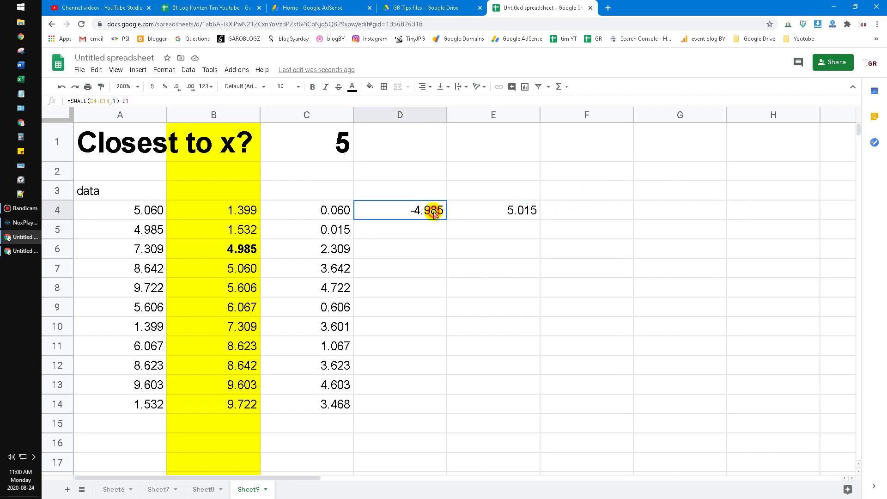
pyautogui.doubleClick(422, 212)
pyautogui.press('Escape')
pyautogui.click(506, 212)
pyautogui.click(430, 208)
pyautogui.doubleClick(461, 211)
pyautogui.write('+')
pyautogui.press('Return')
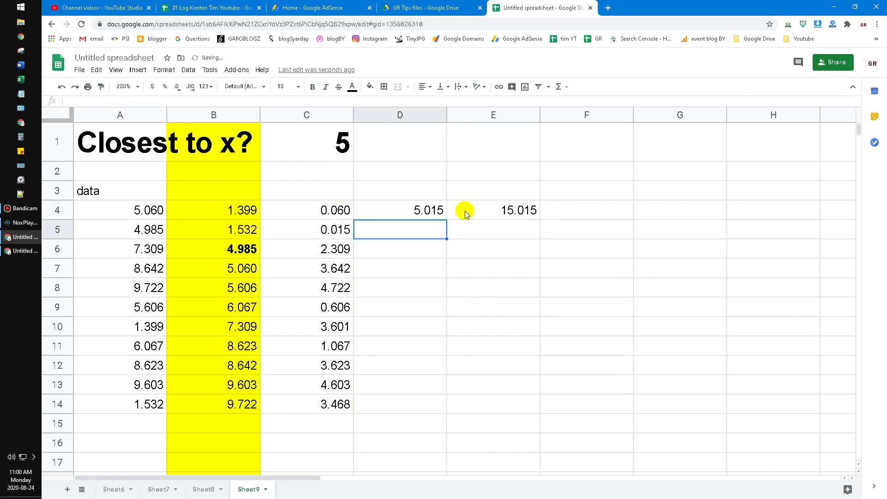
# Step: Change E4's D4+10 to D4-10, so E4 shows -4.985
pyautogui.click(490, 211)
pyautogui.press('Return')
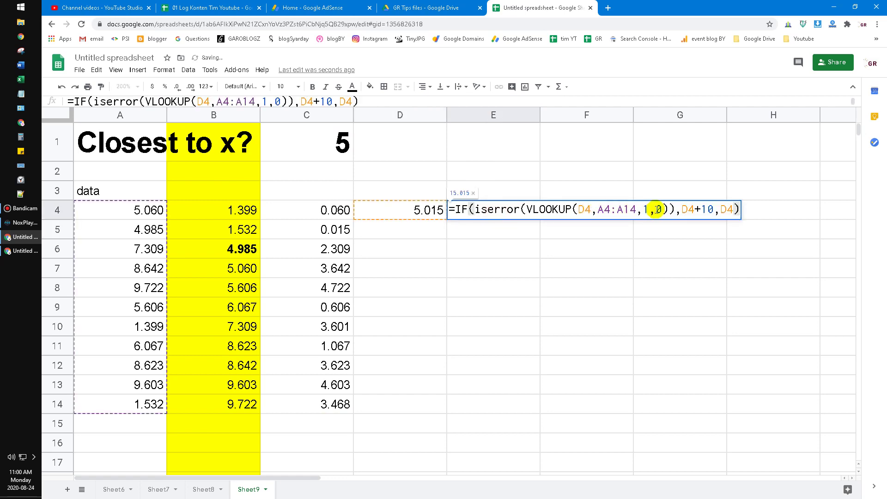
pyautogui.write('-')
pyautogui.press('Return')
# Step: Compare the D4 and E4 formulas and mark D4's SMALL expression
pyautogui.click(429, 211)
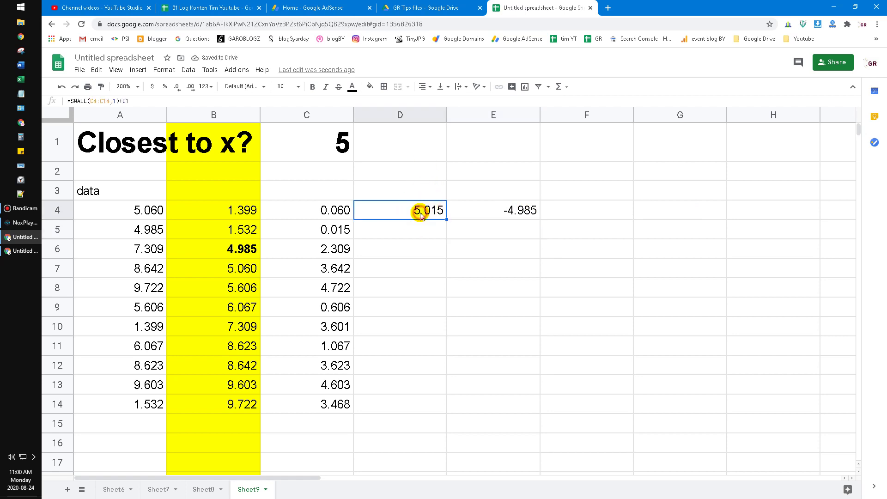
pyautogui.press('Return')
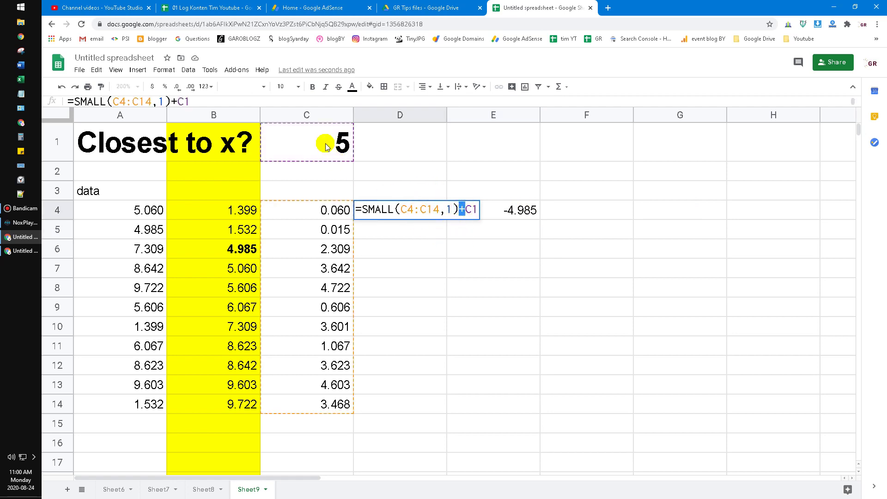
pyautogui.press('Escape')
pyautogui.click(521, 213)
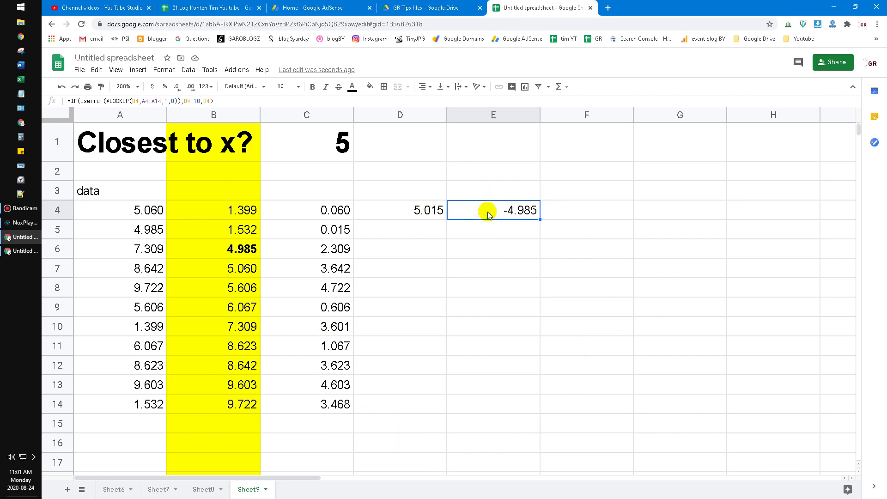
pyautogui.click(419, 212)
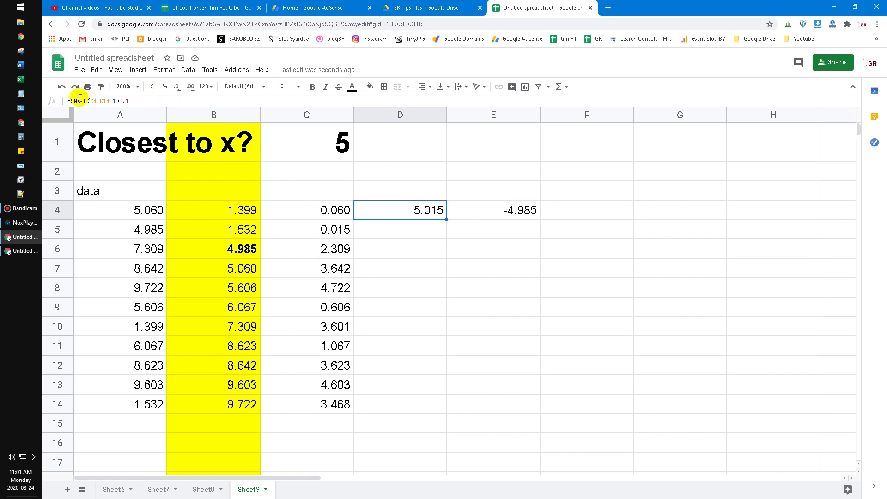
pyautogui.moveTo(71, 101); pyautogui.dragTo(130, 101)
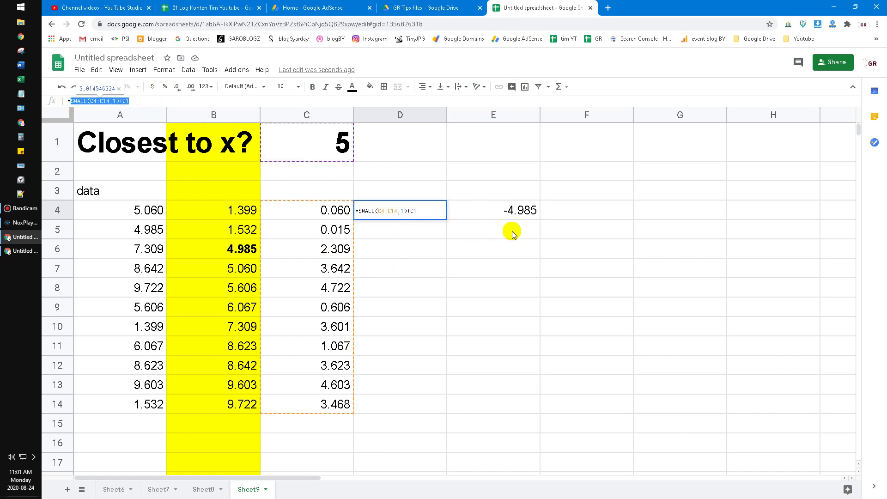
pyautogui.click(513, 213)
pyautogui.doubleClick(513, 213)
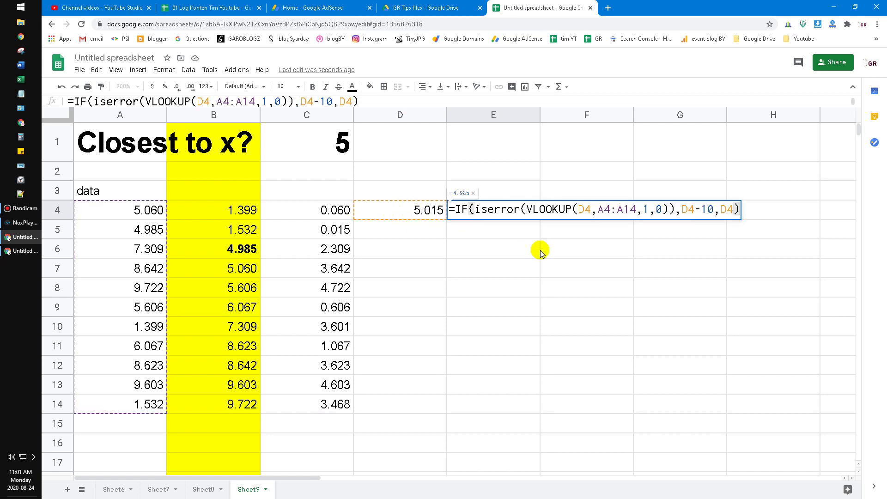
pyautogui.press('Escape')
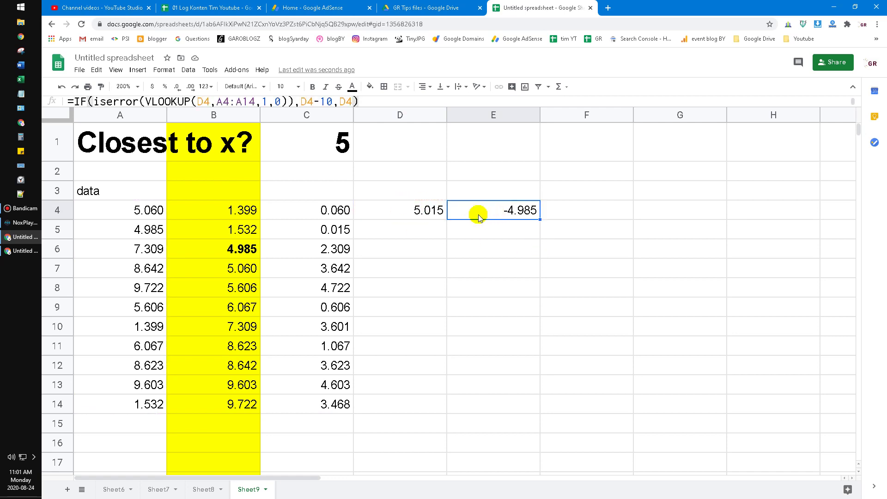
# Step: Copy SMALL(C4:C14,1)+C1 from D4's formula
pyautogui.click(415, 215)
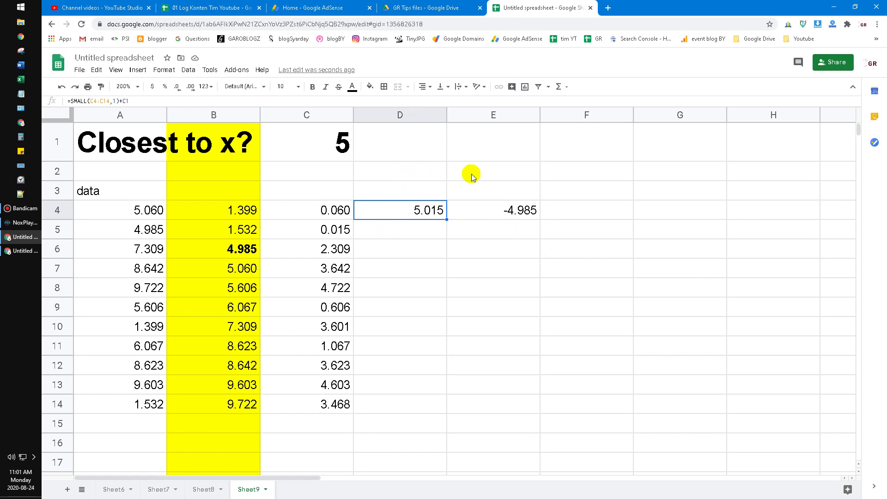
pyautogui.moveTo(405, 161); pyautogui.dragTo(491, 188)
pyautogui.moveTo(478, 169)
pyautogui.mouseDown()
pyautogui.moveTo(496, 189)
pyautogui.moveTo(460, 191)
pyautogui.mouseUp()
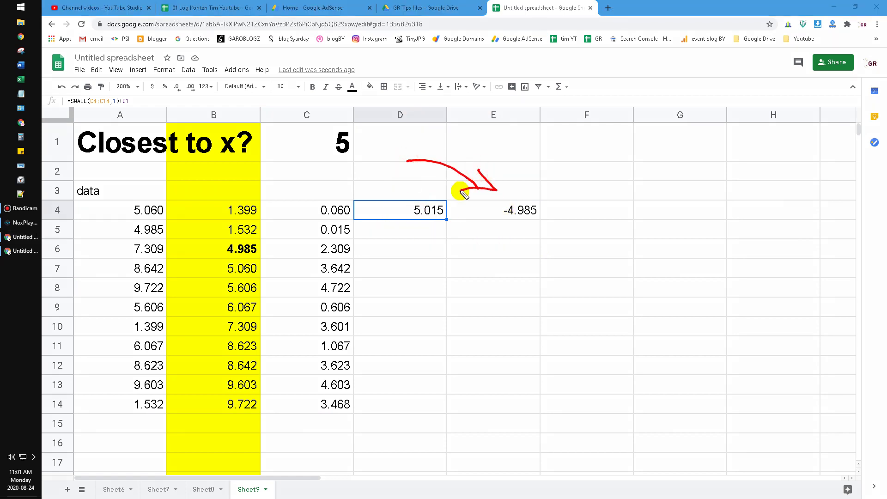
pyautogui.doubleClick(428, 209)
pyautogui.moveTo(199, 101); pyautogui.dragTo(2, 92)
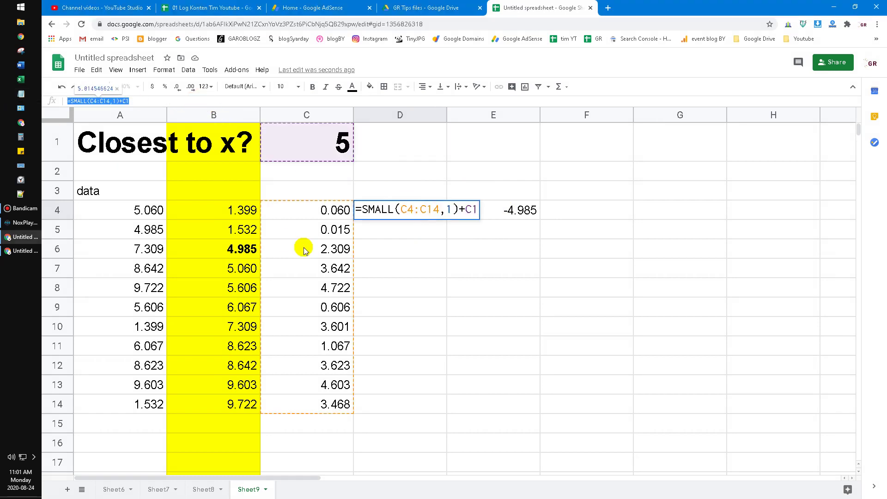
pyautogui.keyDown('shift'); pyautogui.click(71, 101); pyautogui.keyUp('shift')
pyautogui.hotkey('ctrl', 'c')
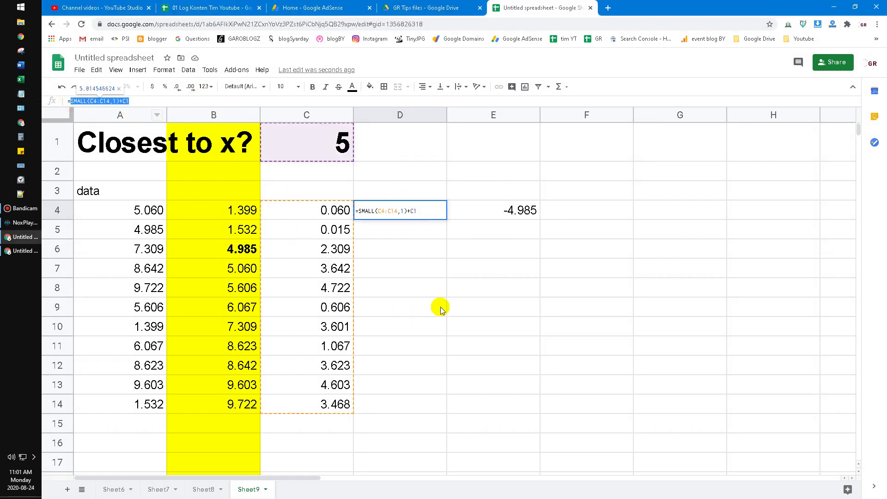
# Step: Replace the D4 references in E4's formula with SMALL(C4:C14,1)+C1
pyautogui.click(491, 215)
pyautogui.press('Return')
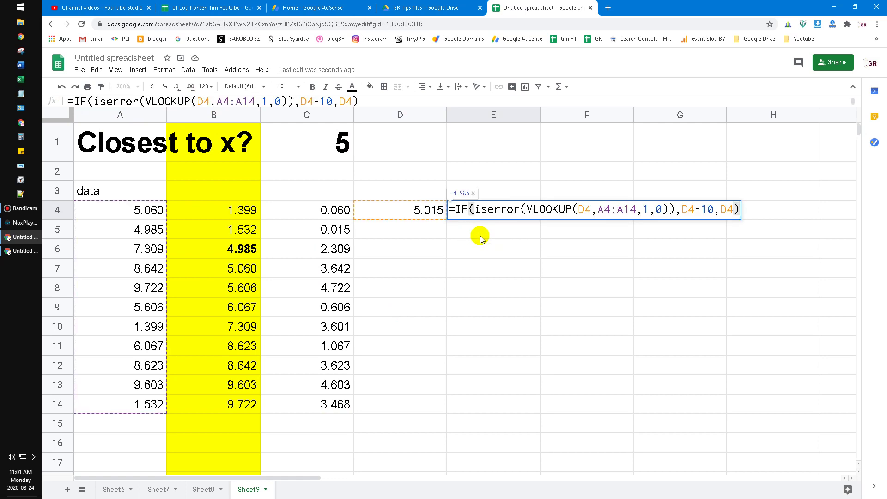
pyautogui.doubleClick(582, 210)
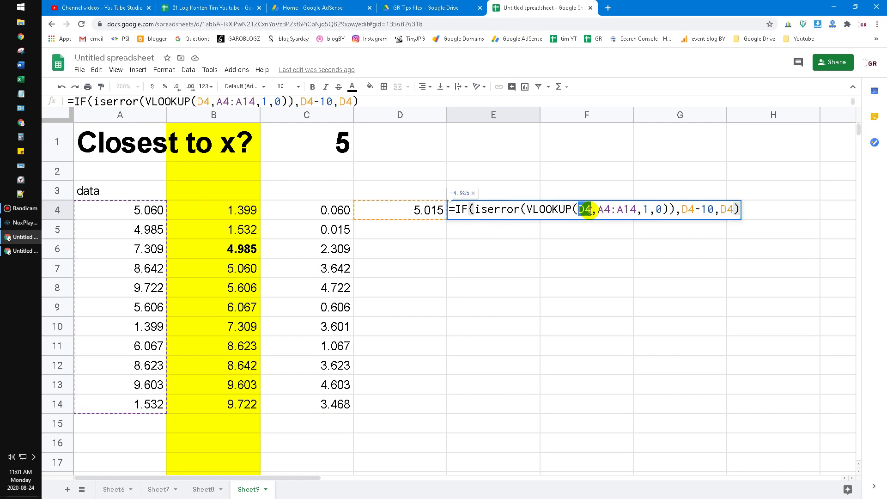
pyautogui.write('SMALL(C4:C14,1)+C1')
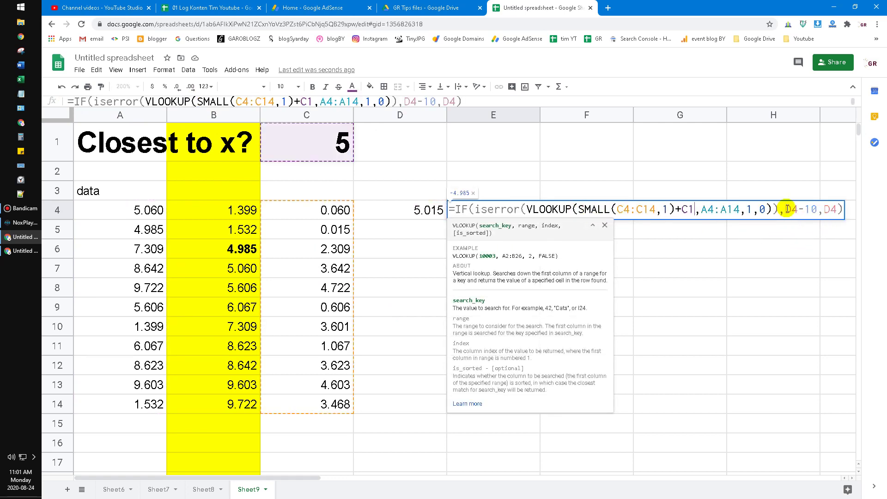
pyautogui.doubleClick(789, 209)
pyautogui.hotkey('ctrl', 'v')
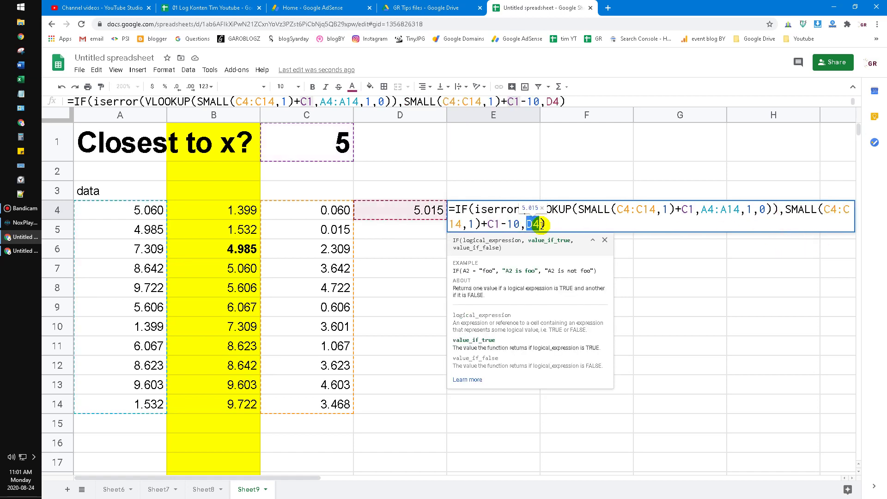
pyautogui.hotkey('ctrl', 'v')
pyautogui.press('Return')
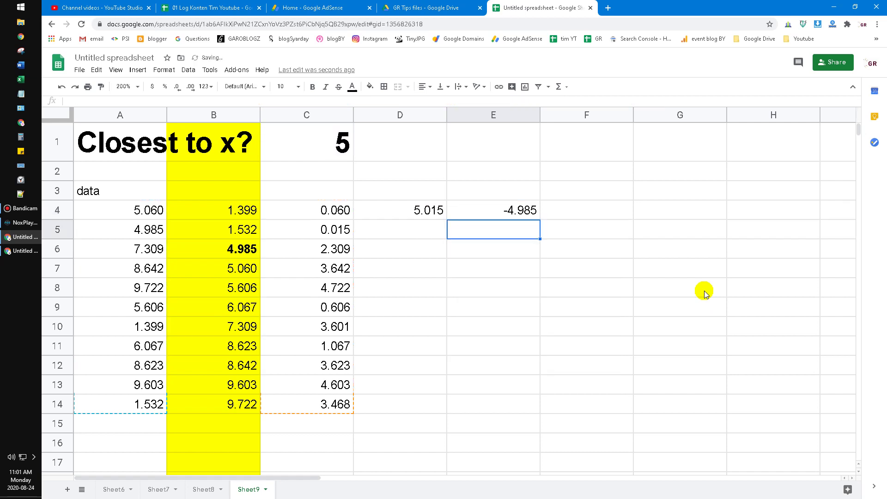
pyautogui.click(416, 209)
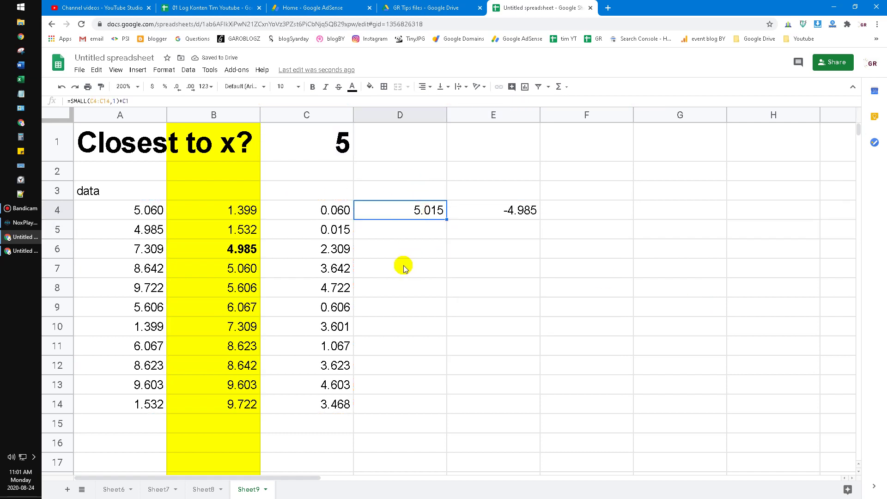
# Step: Clear the leftover value in D4 and review the formulas in E4 and C4
pyautogui.press('Delete')
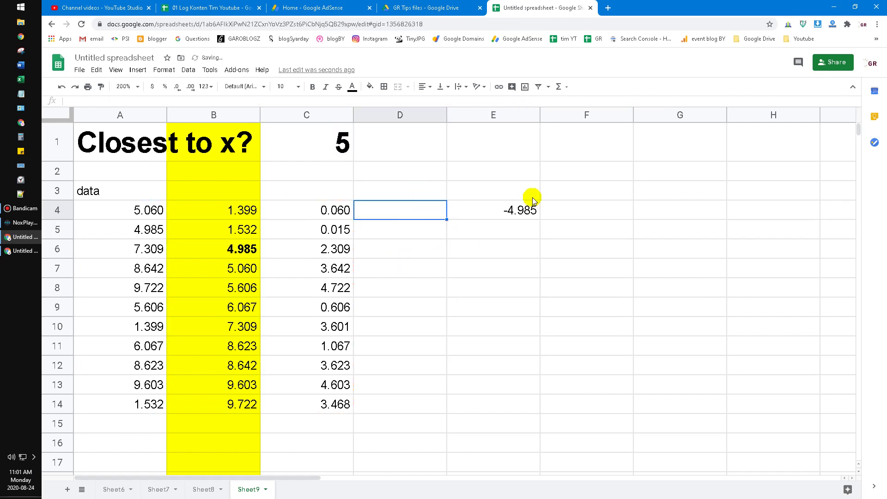
pyautogui.click(489, 207)
pyautogui.click(347, 214)
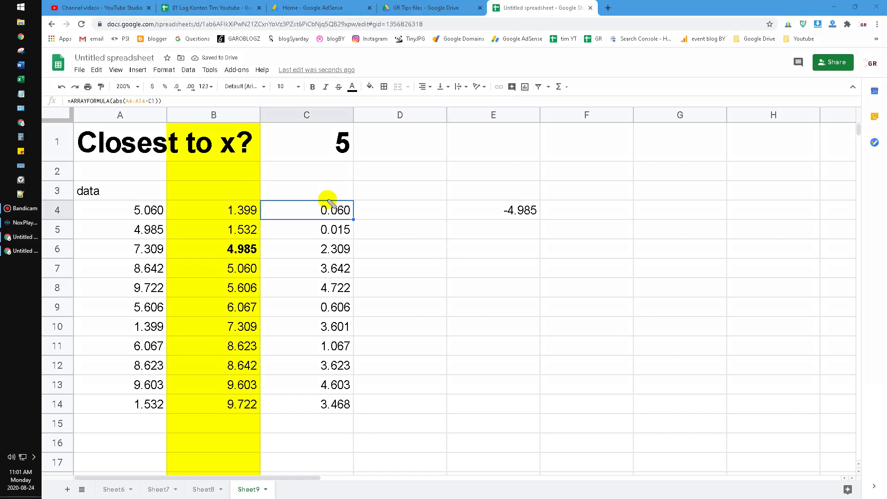
pyautogui.moveTo(327, 190)
pyautogui.mouseDown()
pyautogui.moveTo(368, 150)
pyautogui.moveTo(466, 178)
pyautogui.moveTo(486, 204)
pyautogui.moveTo(469, 202)
pyautogui.mouseUp()
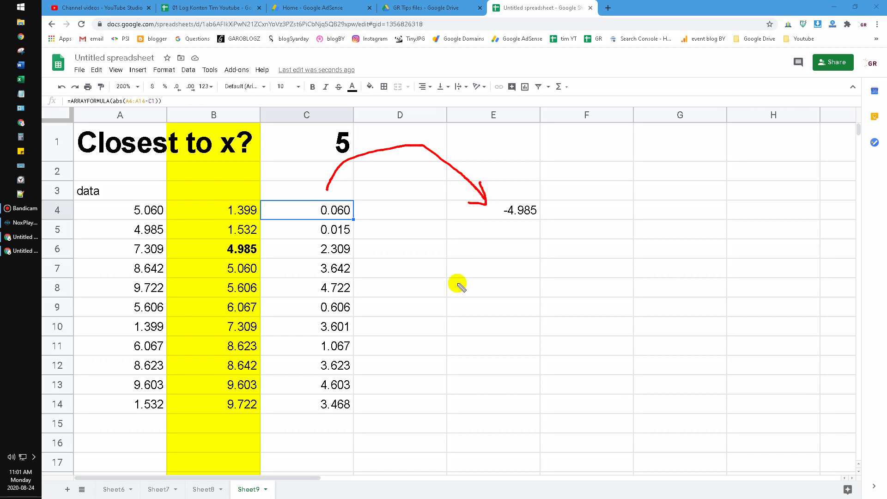
pyautogui.press('Escape')
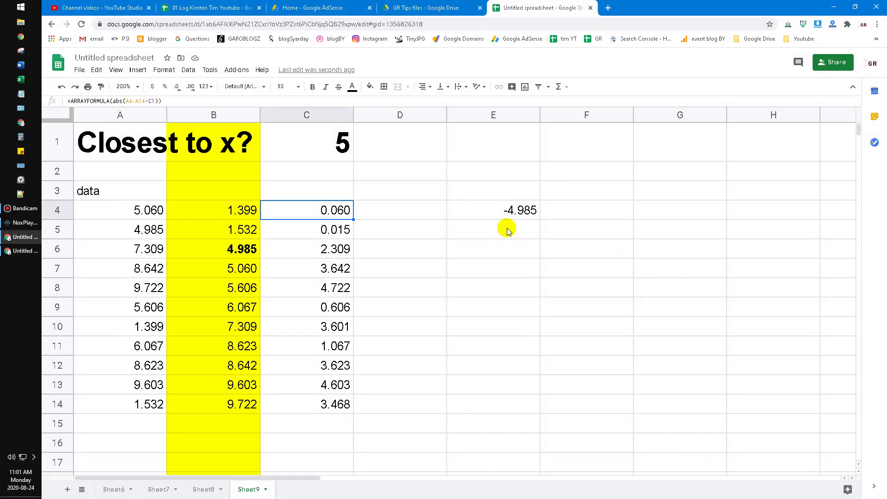
# Step: Copy the ARRAYFORMULA(abs(A4:A14-C1)) text from C4's formula without changing C4
pyautogui.click(519, 211)
pyautogui.doubleClick(517, 214)
pyautogui.click(336, 207)
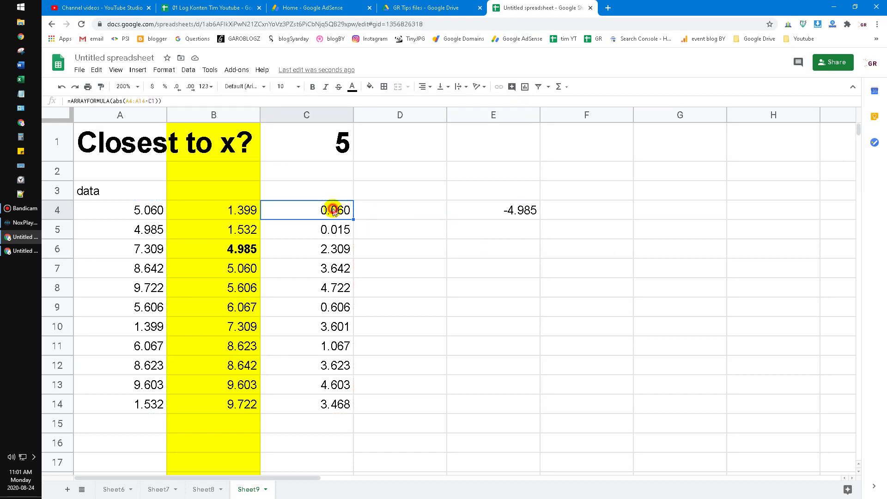
pyautogui.moveTo(171, 98); pyautogui.dragTo(70, 101)
pyautogui.hotkey('ctrl', 'c')
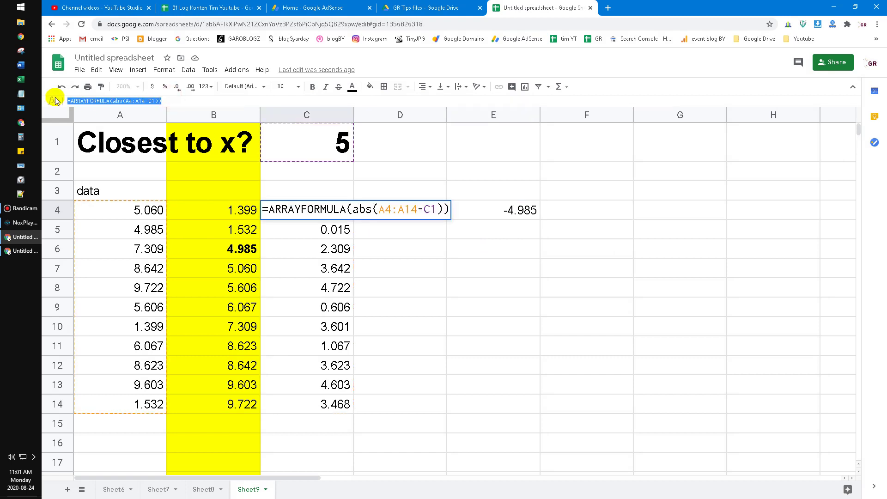
pyautogui.press('Escape')
# Step: In E4's formula, replace all three SMALL ranges C4:C14 with ARRAYFORMULA(abs(A4:A14-C1))
pyautogui.click(497, 211)
pyautogui.press('Return')
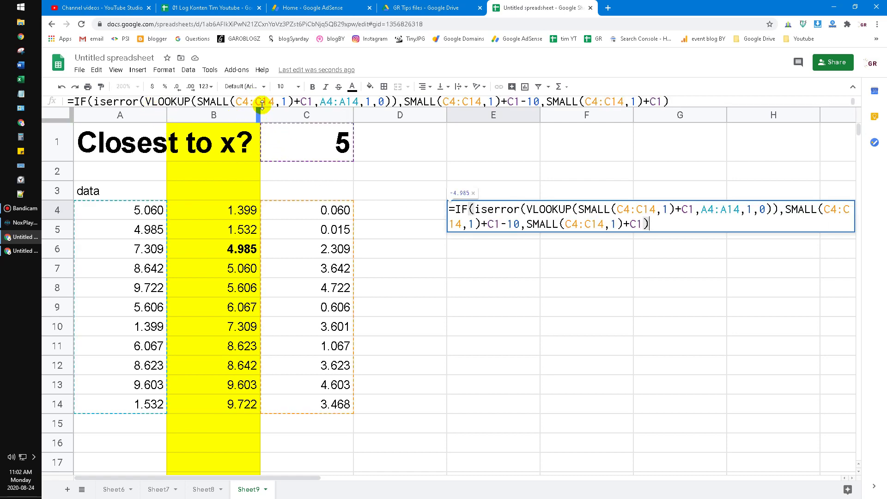
pyautogui.moveTo(259, 107); pyautogui.dragTo(258, 138)
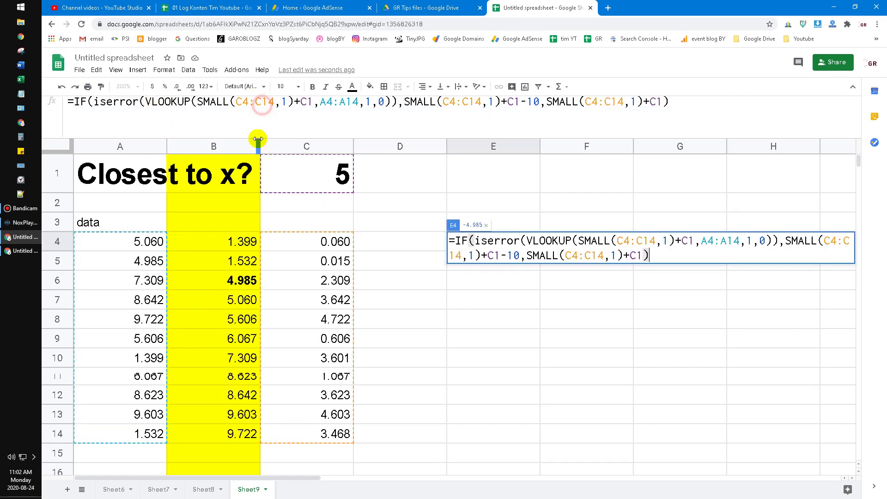
pyautogui.click(238, 103)
pyautogui.click(254, 105)
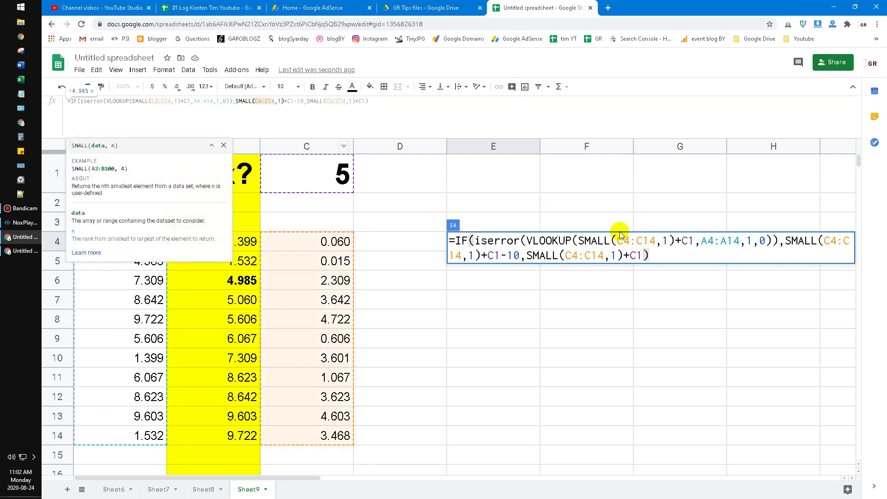
pyautogui.moveTo(618, 238); pyautogui.dragTo(656, 240)
pyautogui.hotkey('ctrl', 'v')
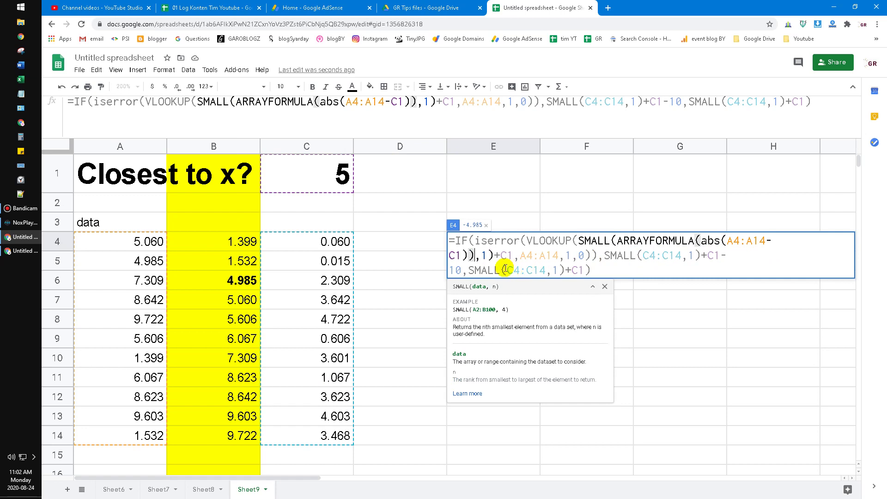
pyautogui.moveTo(508, 270); pyautogui.dragTo(543, 269)
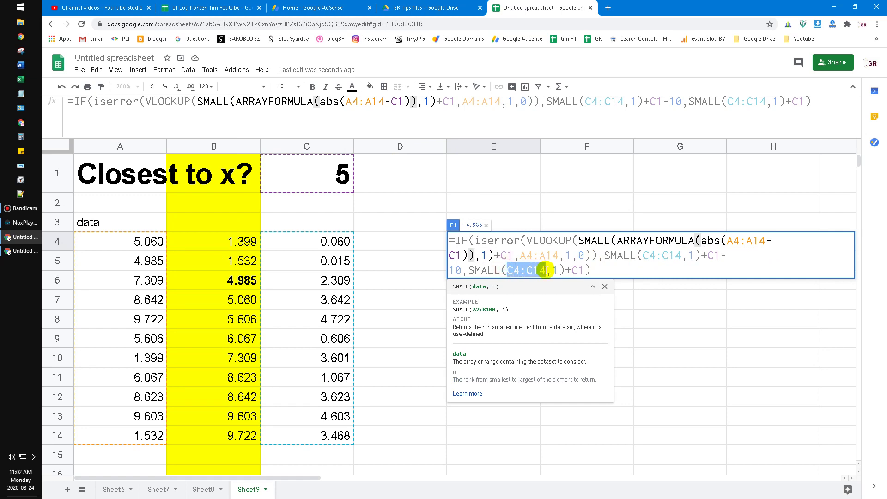
pyautogui.hotkey('ctrl', 'v')
pyautogui.moveTo(643, 256); pyautogui.dragTo(680, 256)
pyautogui.hotkey('ctrl', 'v')
pyautogui.press('Return')
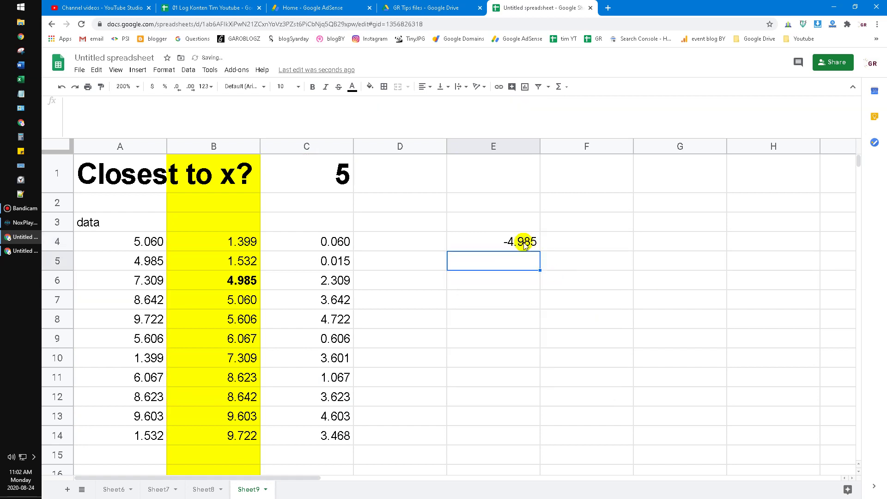
# Step: Delete the helper values in C4:C14 and move E4's combined formula into C4
pyautogui.moveTo(337, 239); pyautogui.dragTo(331, 438)
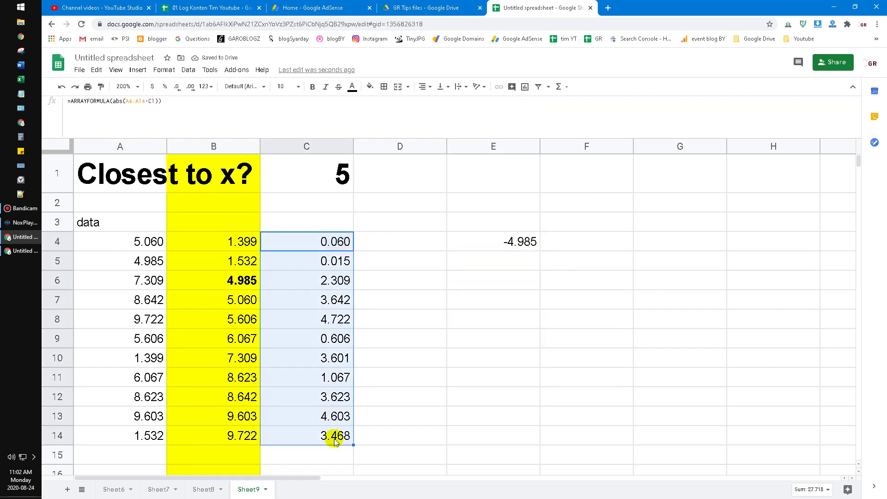
pyautogui.press('Delete')
pyautogui.click(507, 241)
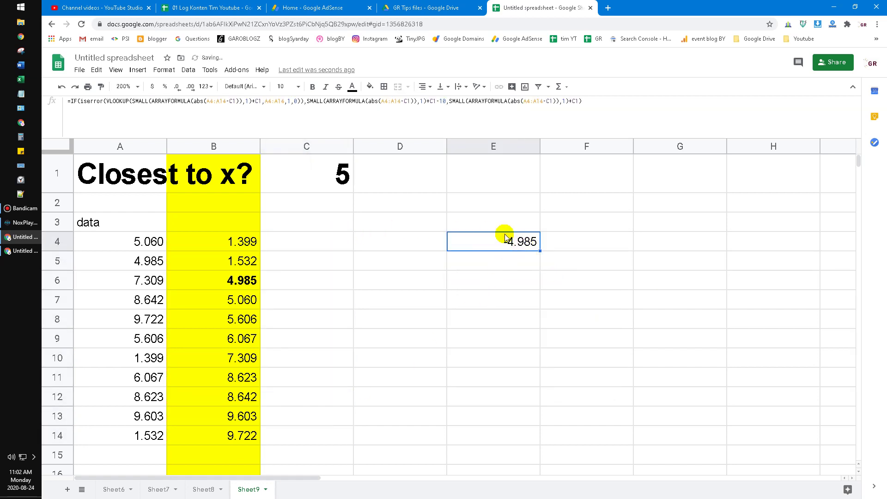
pyautogui.moveTo(504, 232); pyautogui.dragTo(334, 246)
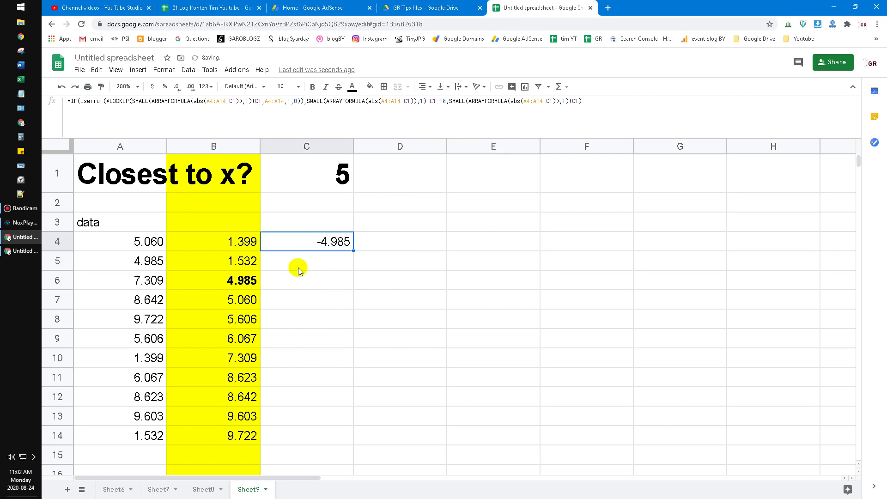
# Step: Wrap C4's formula in abs( ) so it returns 4.985
pyautogui.click(233, 281)
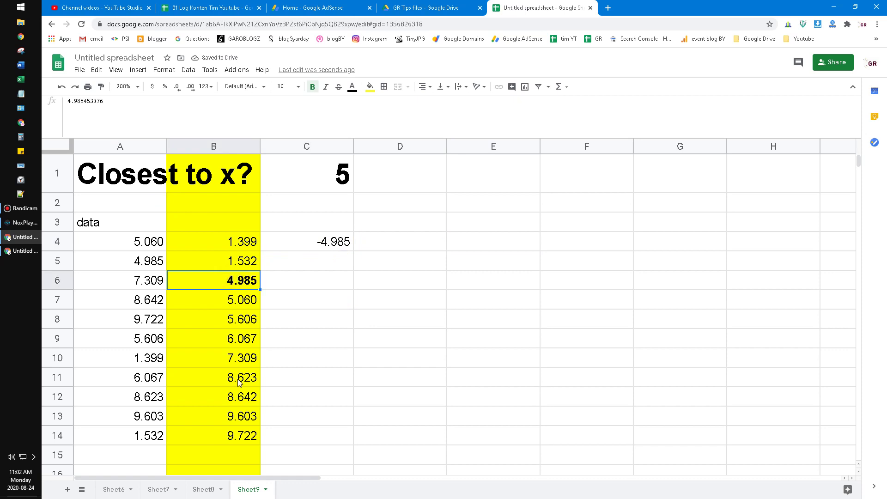
pyautogui.click(317, 241)
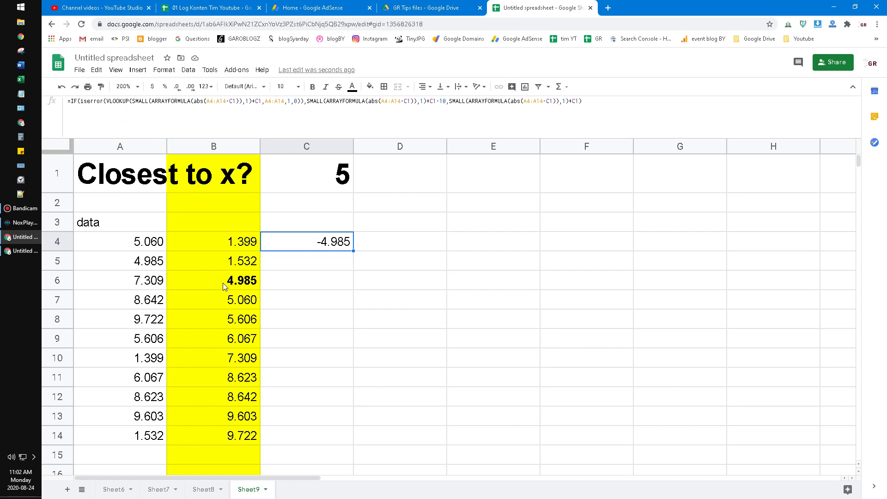
pyautogui.click(75, 101)
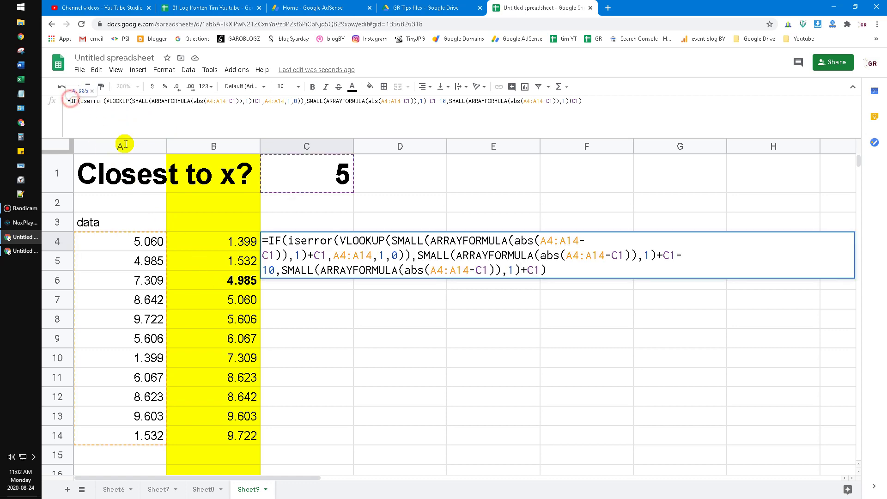
pyautogui.write('abs')
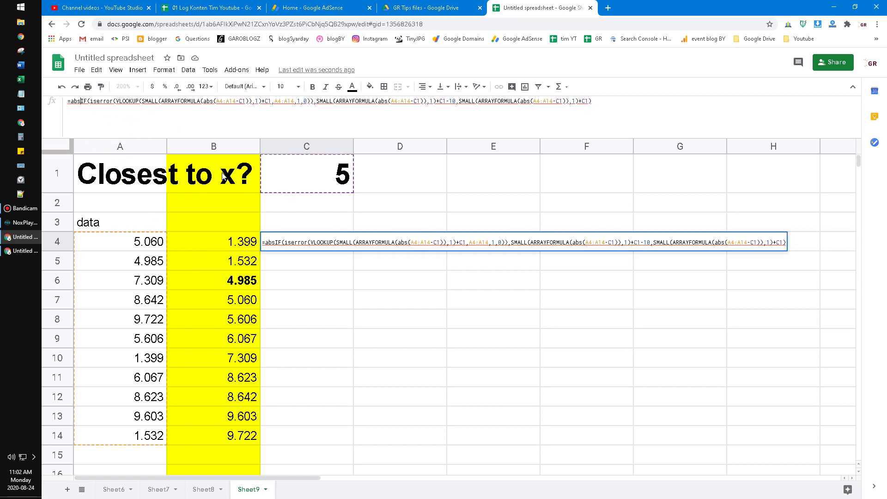
pyautogui.write('(')
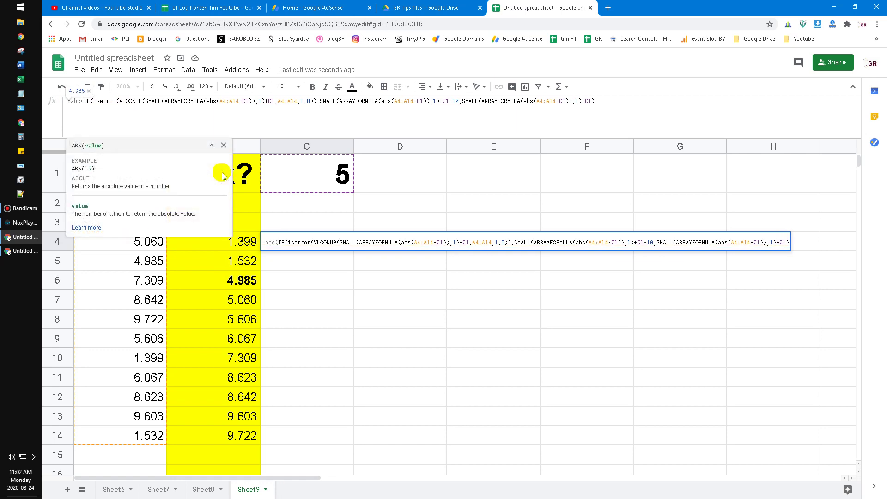
pyautogui.press('Return')
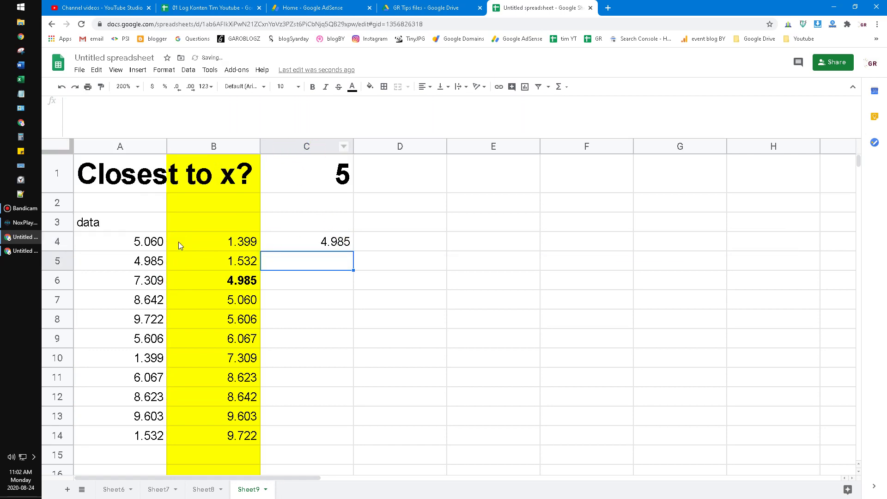
# Step: Change the value in A5 to 4.785
pyautogui.click(142, 241)
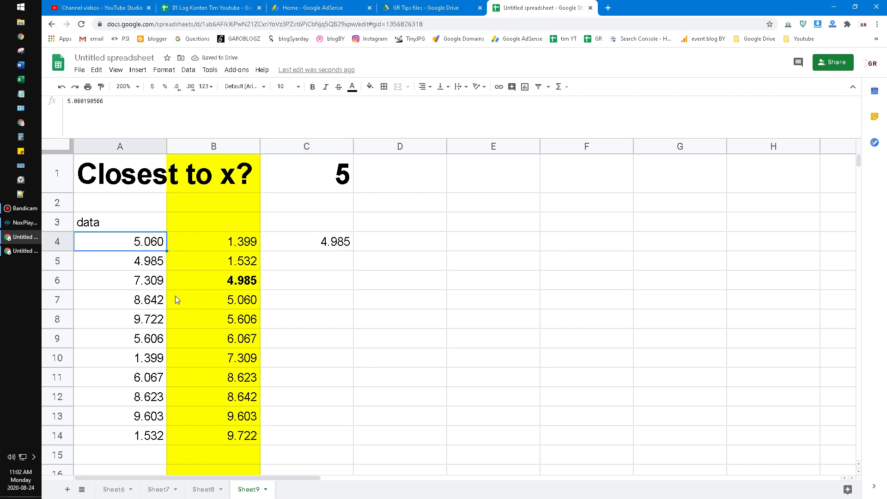
pyautogui.doubleClick(145, 267)
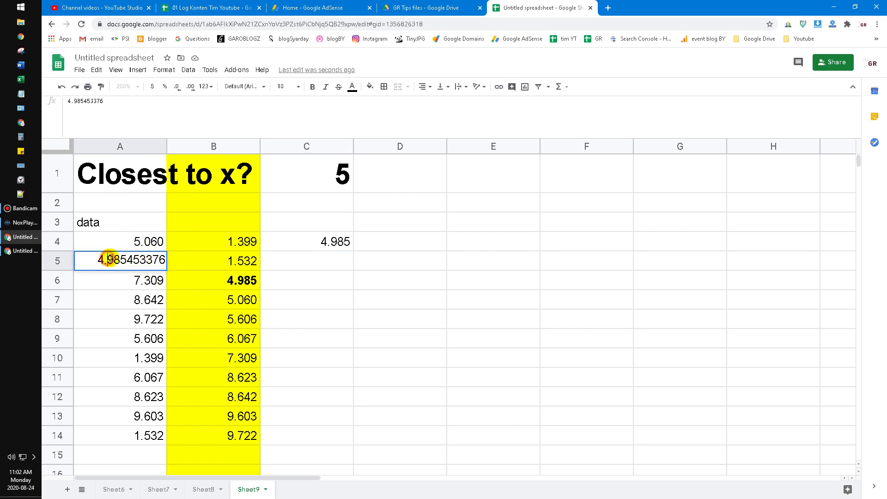
pyautogui.press('Return')
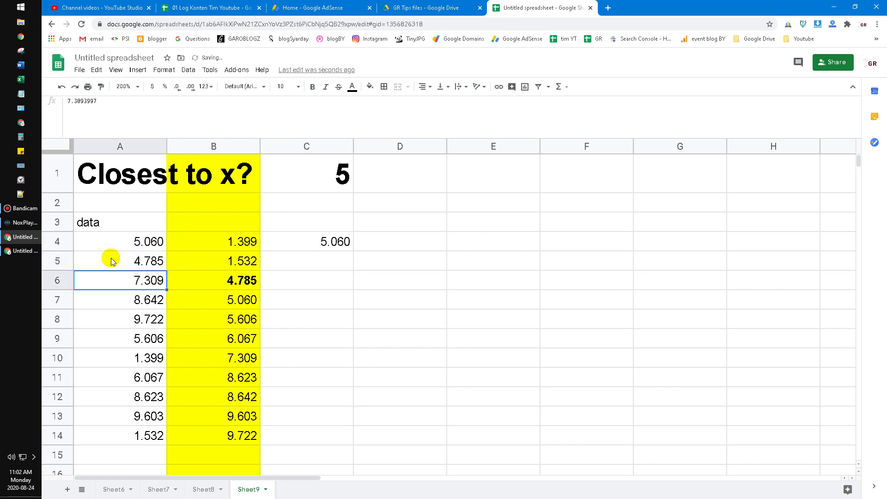
# Step: Verify C4 now returns 5.060, the data value nearest 5
pyautogui.click(248, 307)
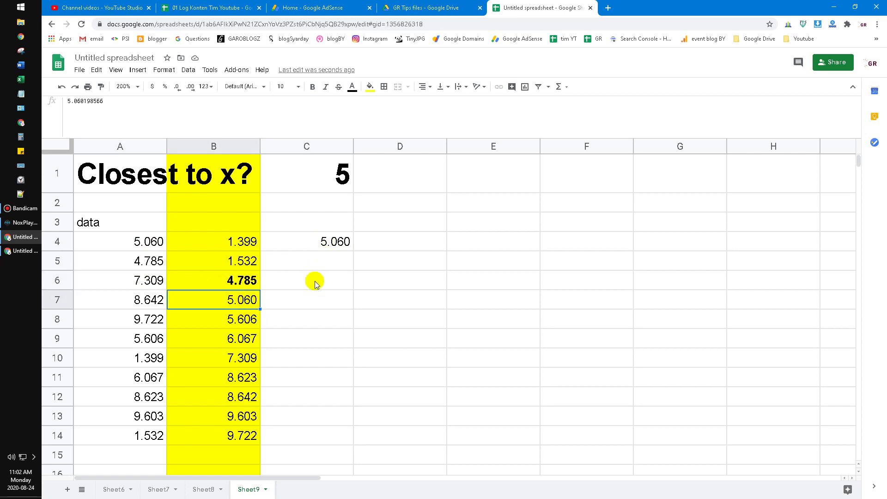
pyautogui.moveTo(301, 317)
pyautogui.mouseDown()
pyautogui.moveTo(331, 258)
pyautogui.moveTo(365, 276)
pyautogui.mouseUp()
pyautogui.moveTo(314, 268); pyautogui.dragTo(334, 257)
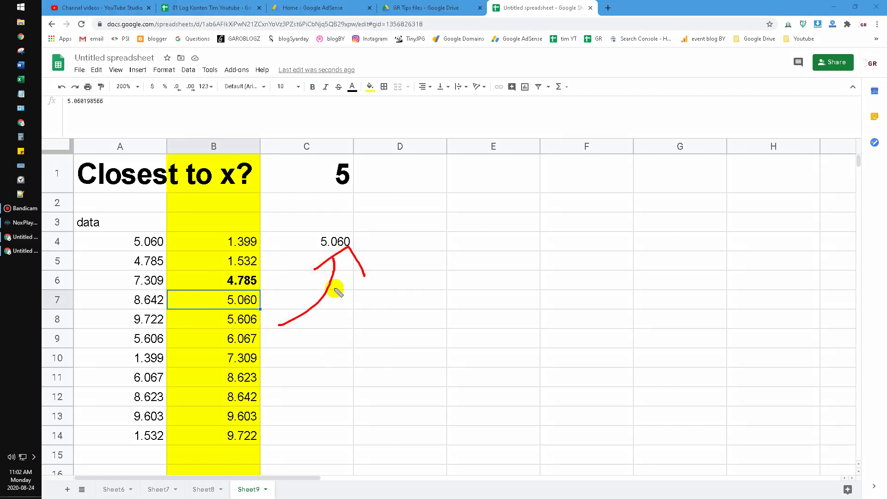
pyautogui.moveTo(333, 218); pyautogui.dragTo(314, 256)
pyautogui.moveTo(350, 279); pyautogui.dragTo(333, 214)
pyautogui.moveTo(401, 221); pyautogui.dragTo(527, 166)
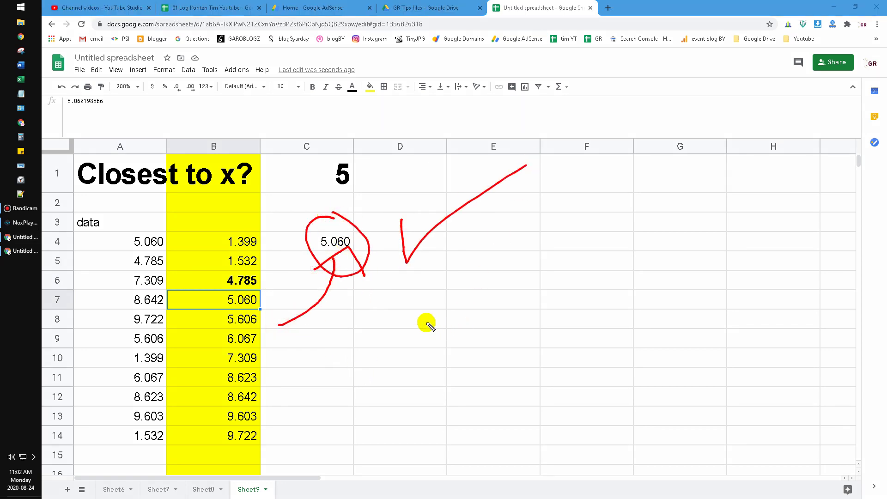
pyautogui.press('Escape')
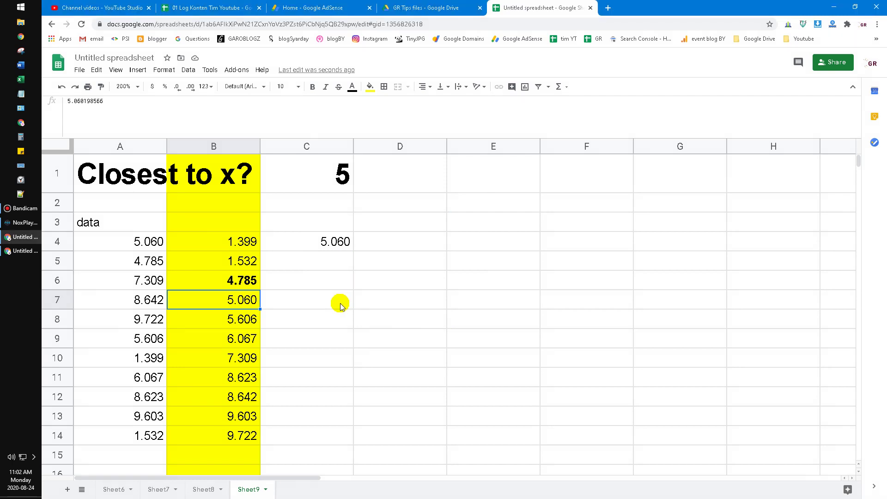